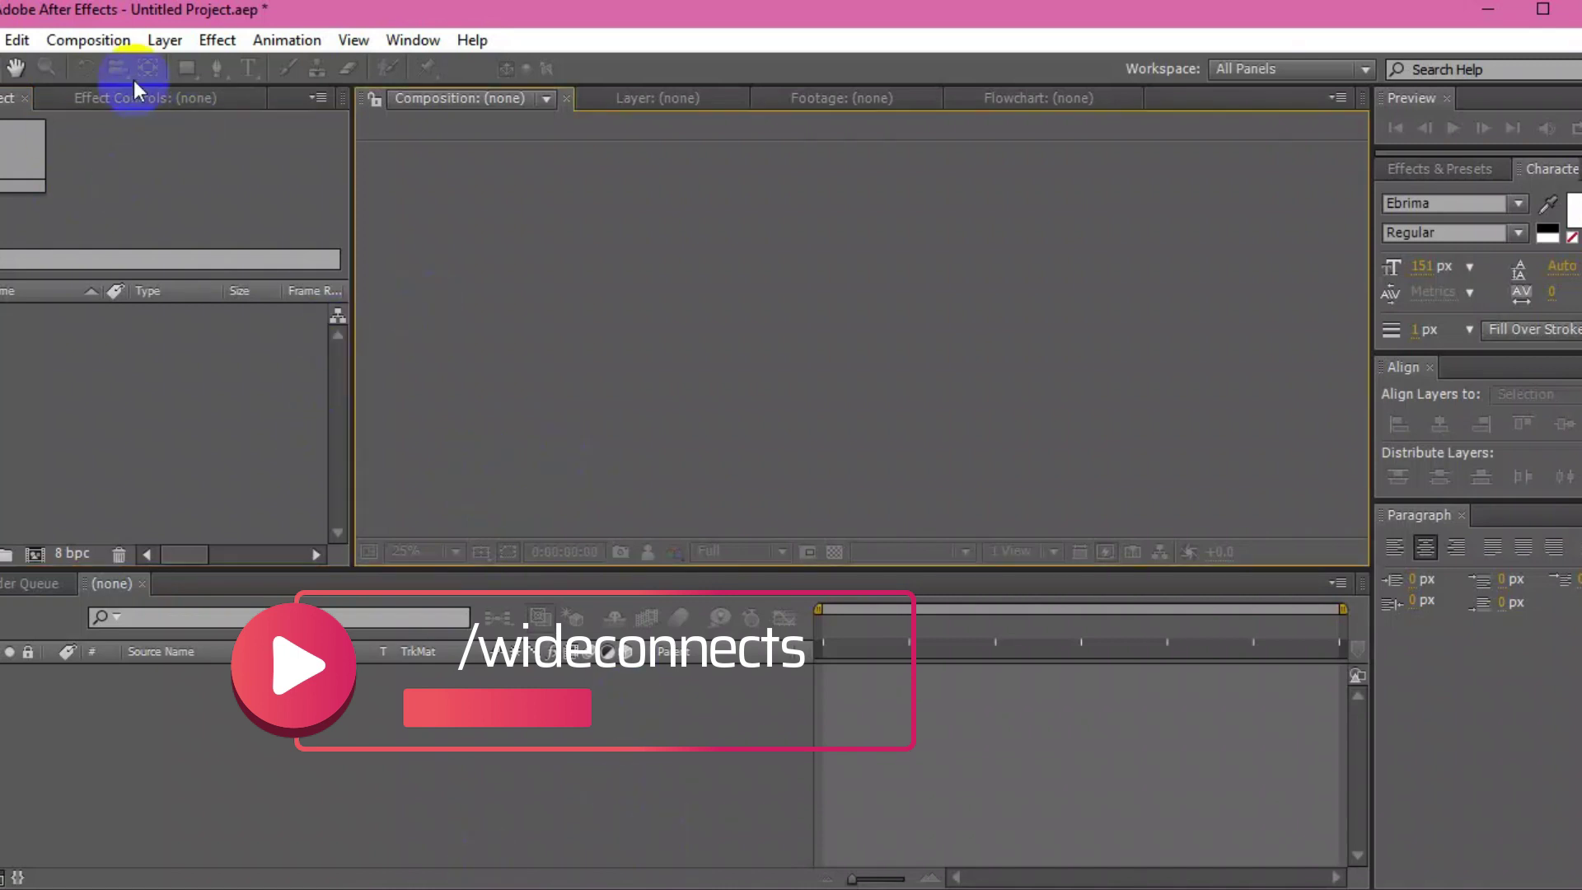
# - Create a new 1920 x 1080 composition named "artistic" at 30 fps with a 10-second duration
pyautogui.click(92, 39)
pyautogui.click(107, 66)
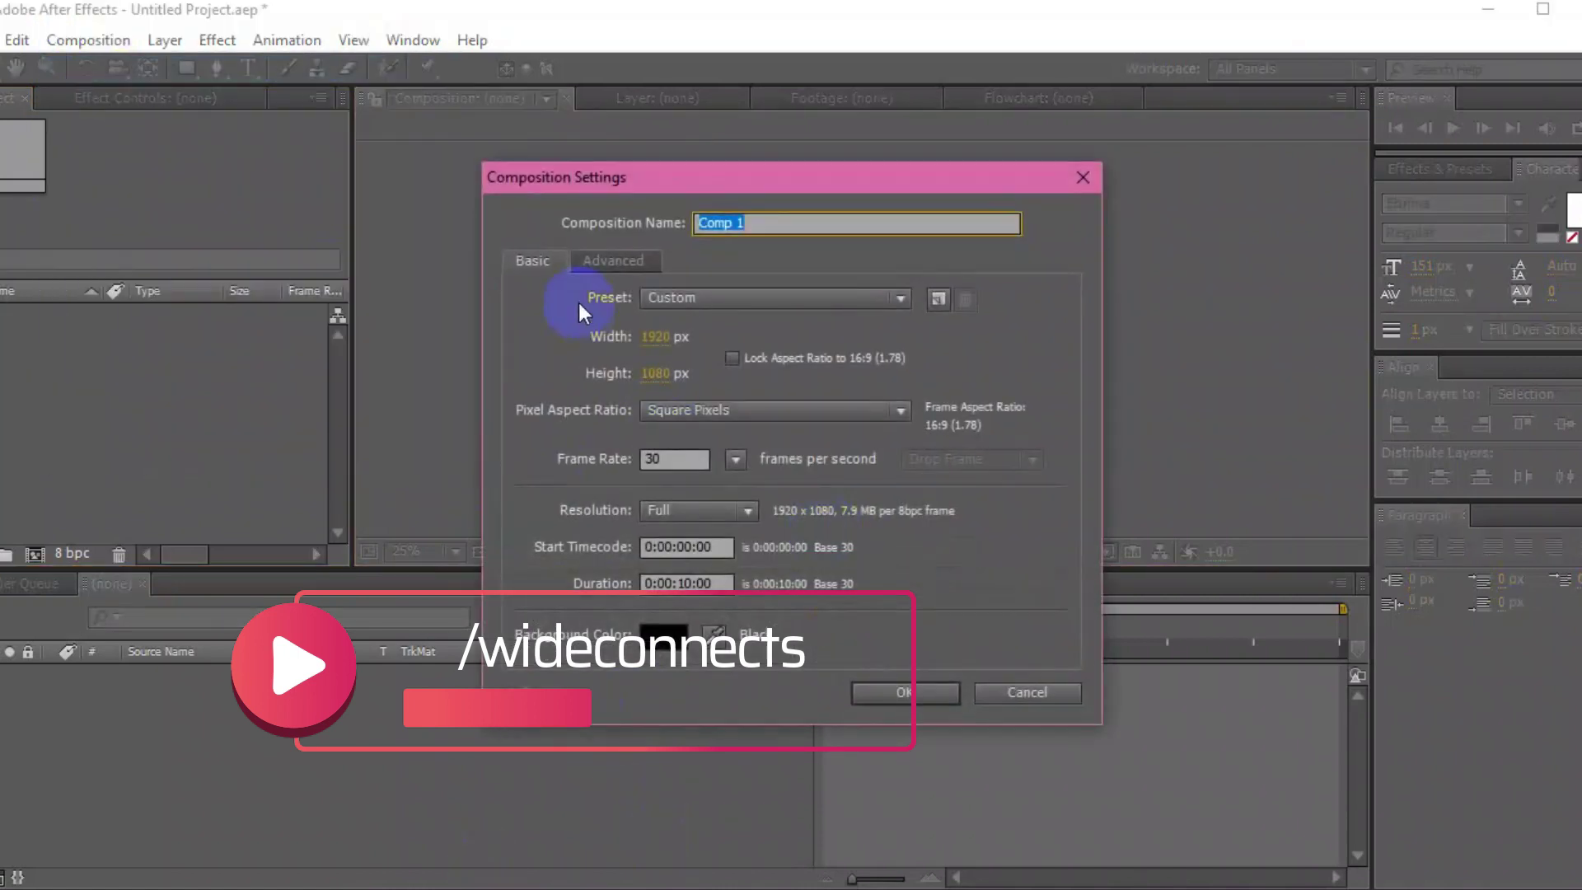
pyautogui.press('BackSpace')
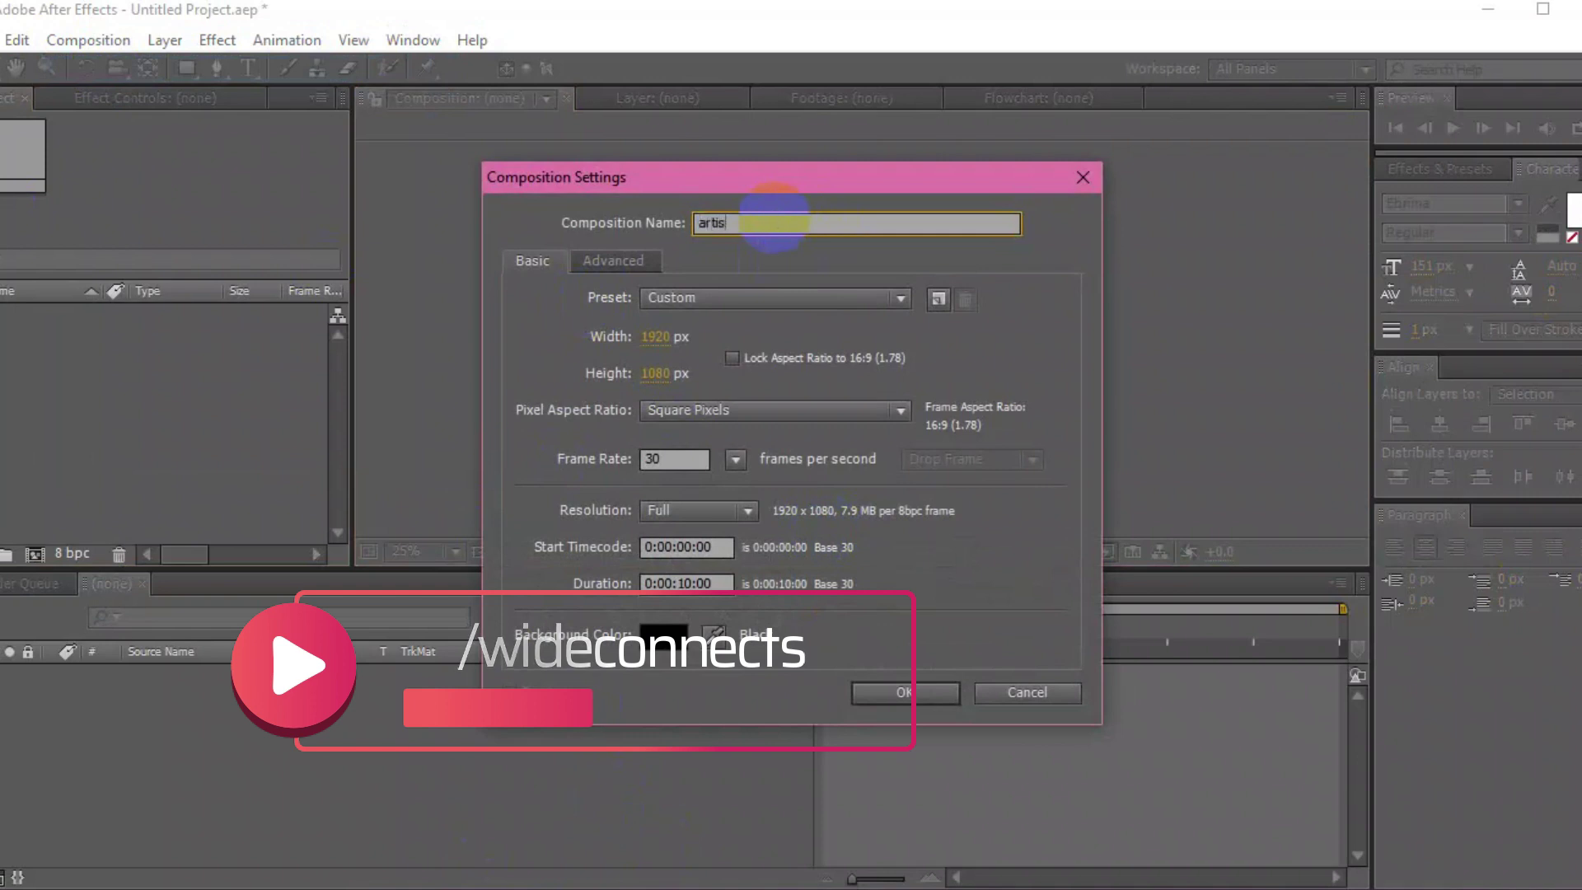
pyautogui.write('artistic')
pyautogui.click(671, 459)
pyautogui.click(931, 688)
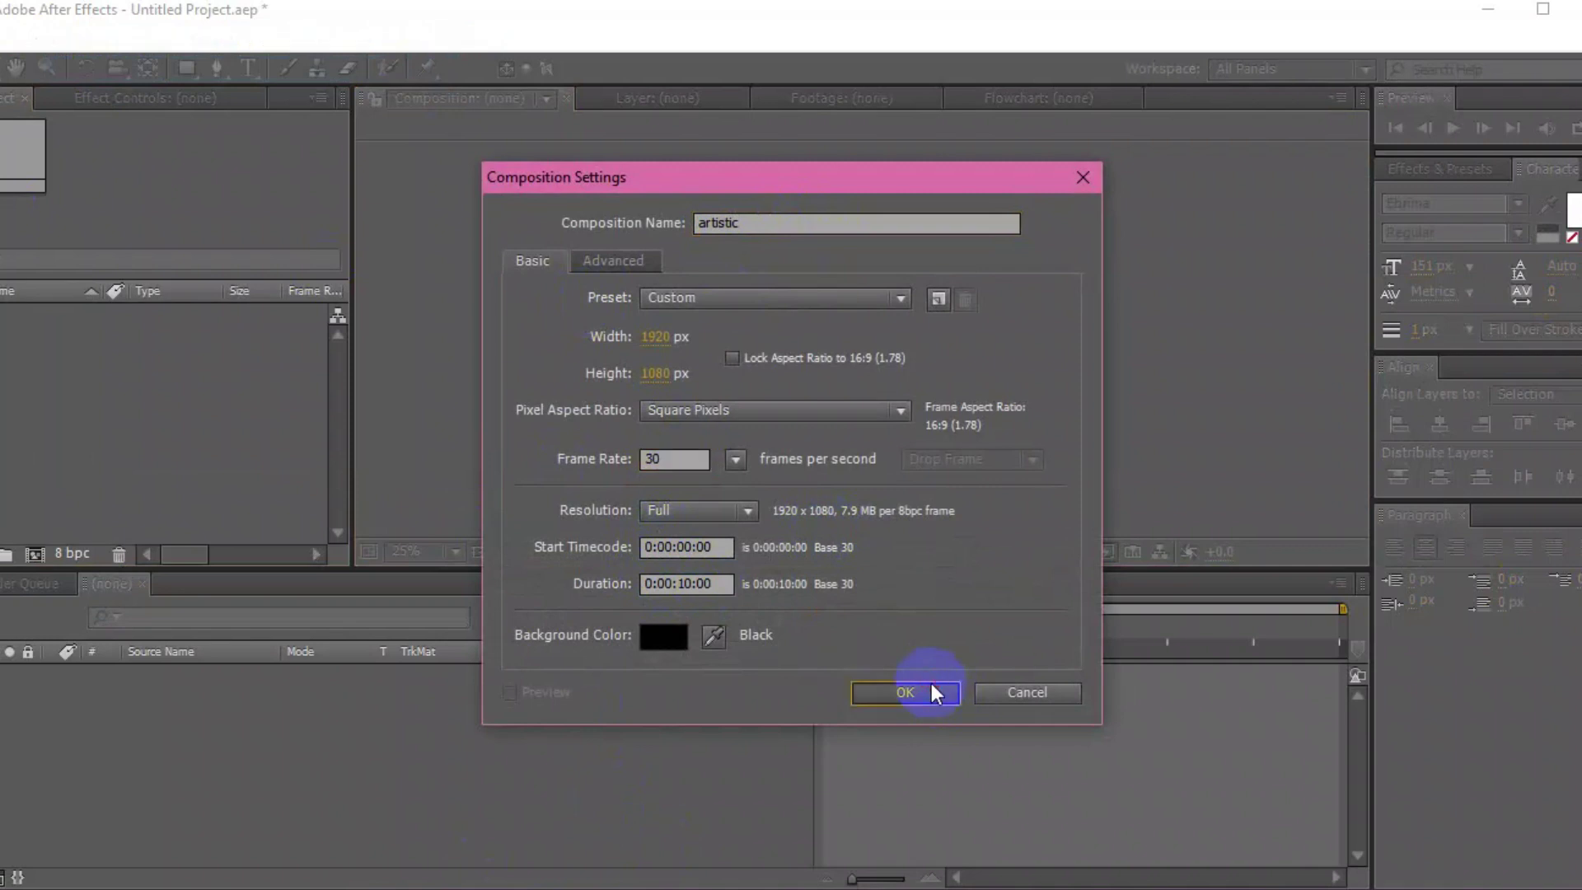
# - Add a text layer reading "Artistic" near the middle of the composition
pyautogui.click(248, 67)
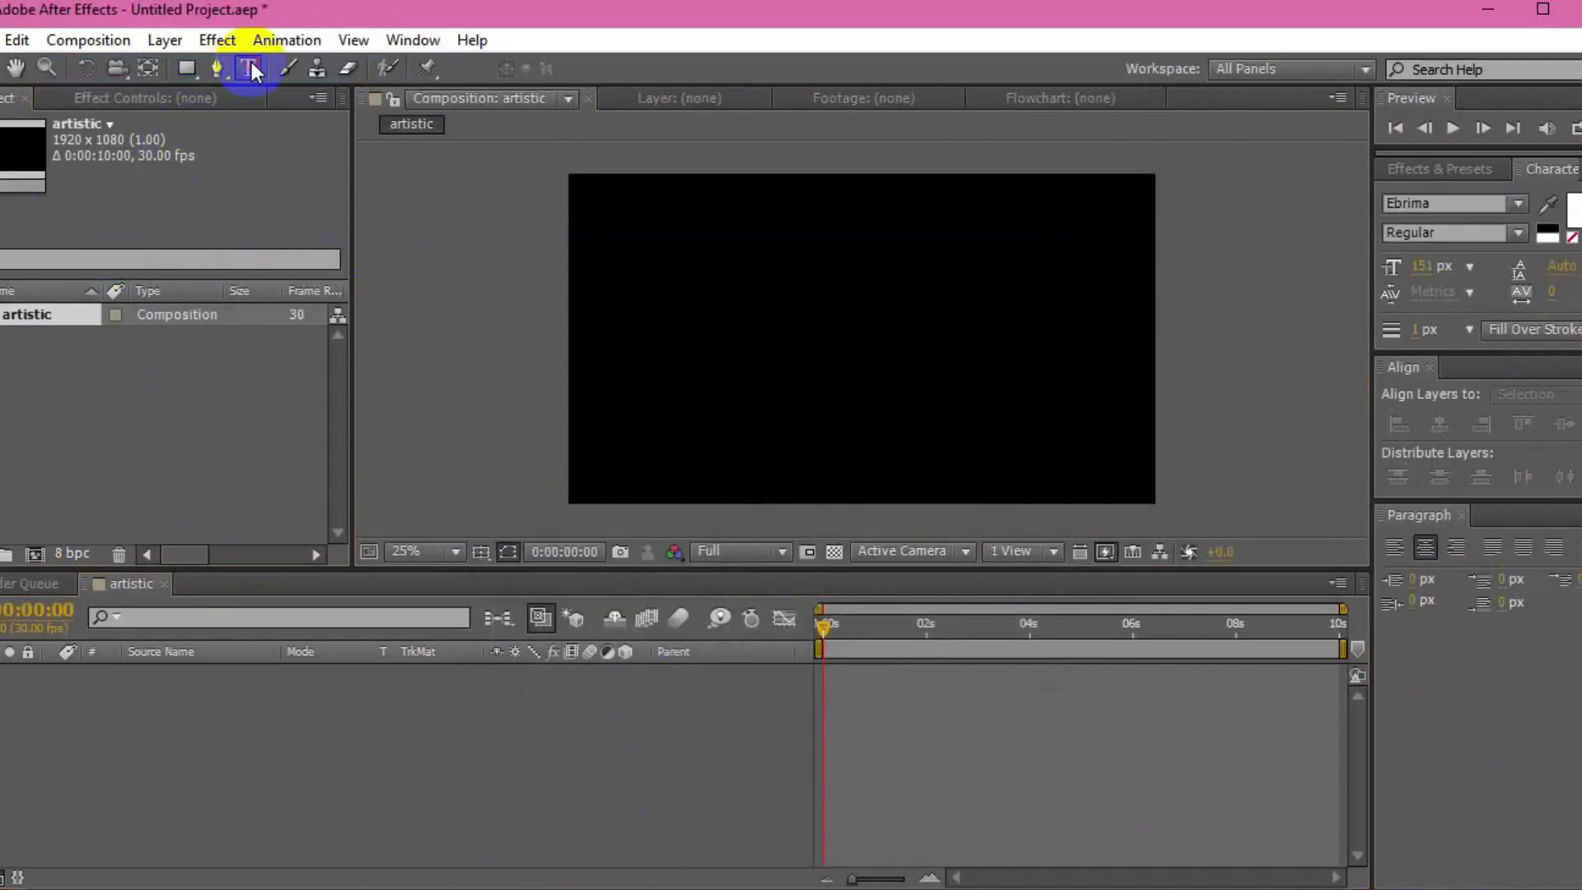
pyautogui.click(741, 328)
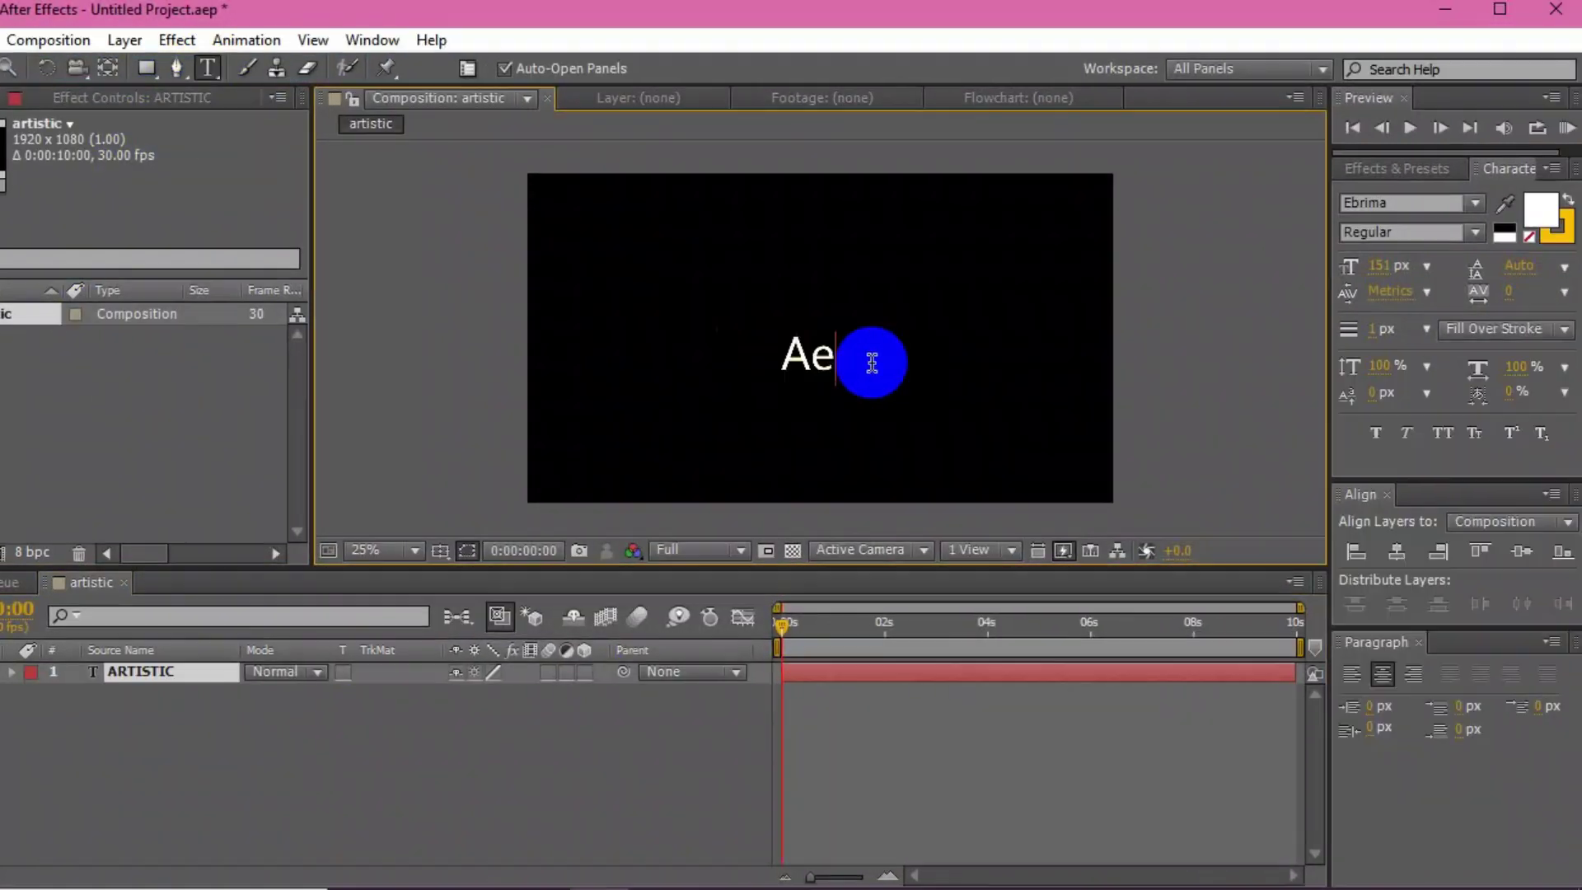
pyautogui.write('ti')
pyautogui.press('BackSpace')
pyautogui.press('BackSpace')
pyautogui.write('tistic')
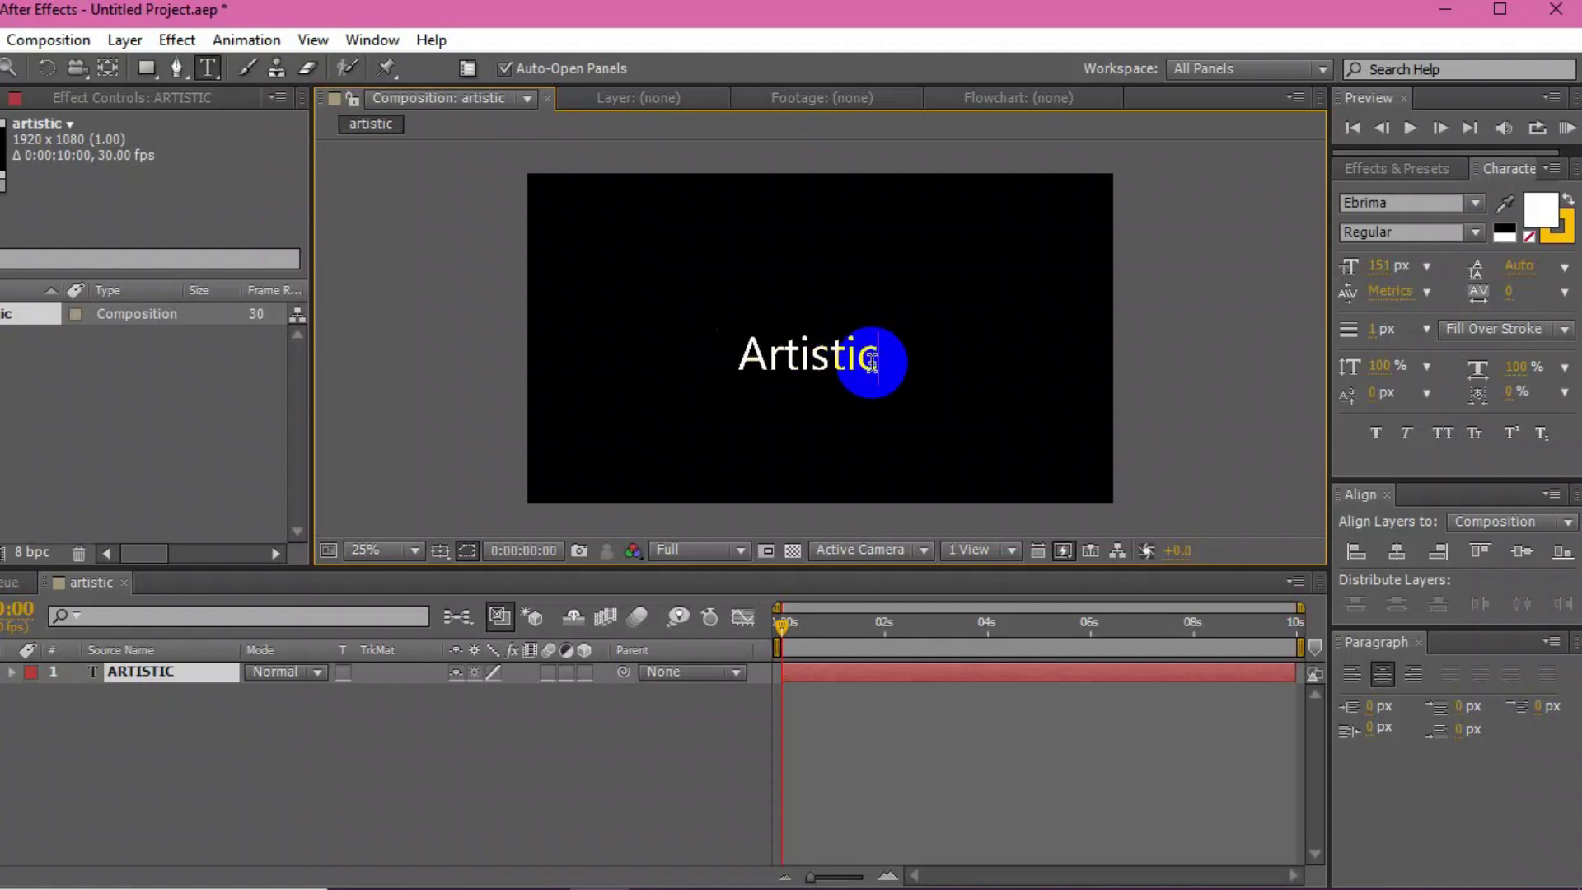
pyautogui.press('Escape')
pyautogui.press('v')
# - Centre the text layer vertically and horizontally in the composition
pyautogui.click(1520, 552)
pyautogui.click(1396, 552)
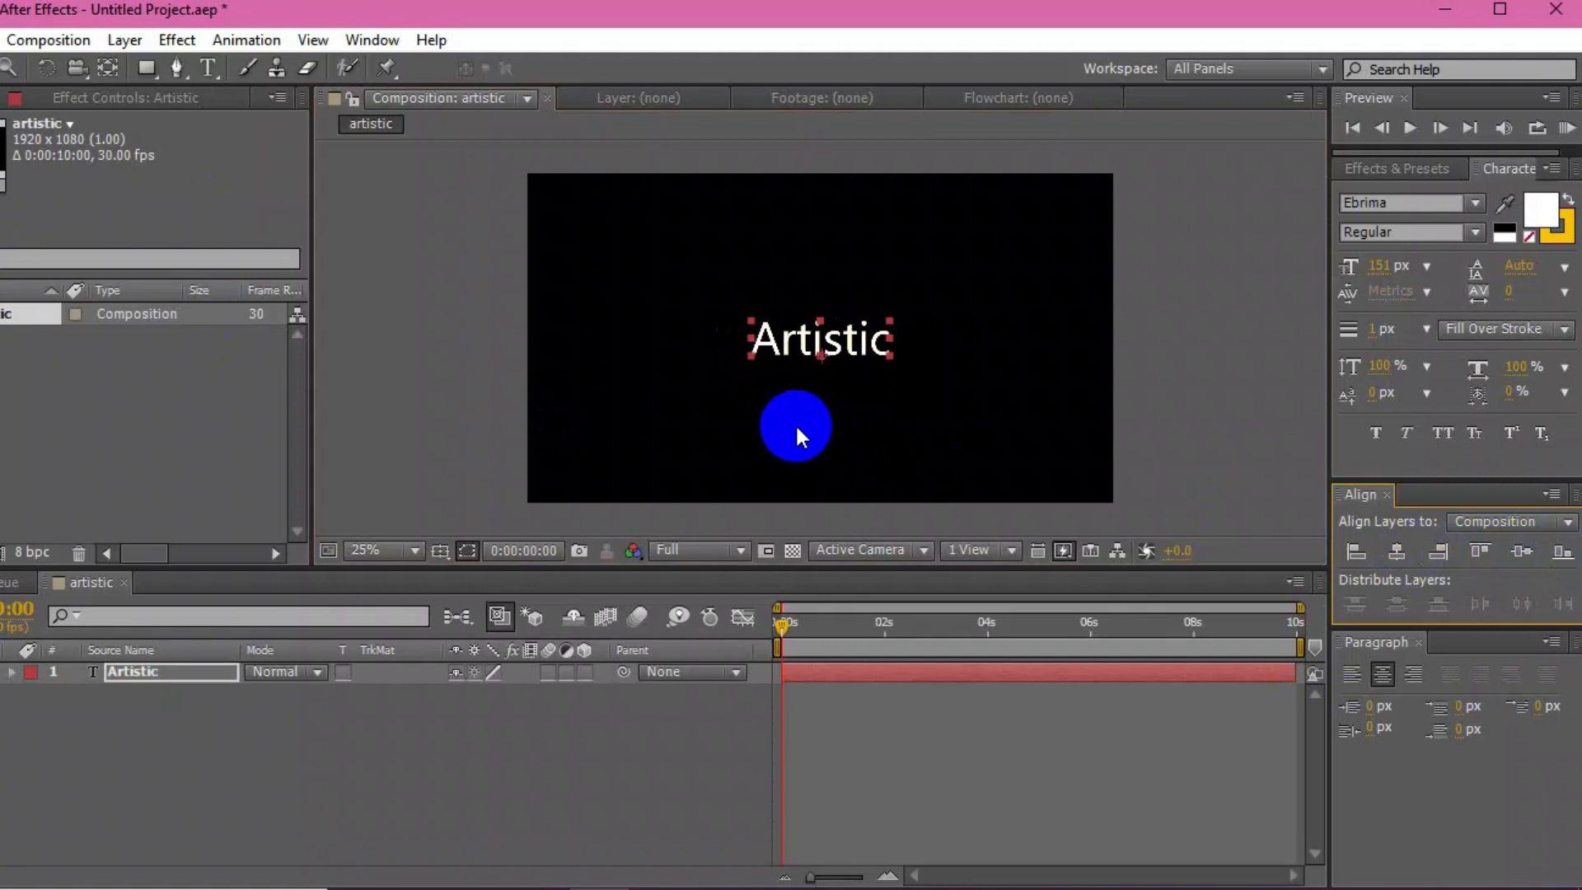
pyautogui.click(247, 729)
# - Make the Artistic text layer 3D and enable per-character 3D for it
pyautogui.click(587, 679)
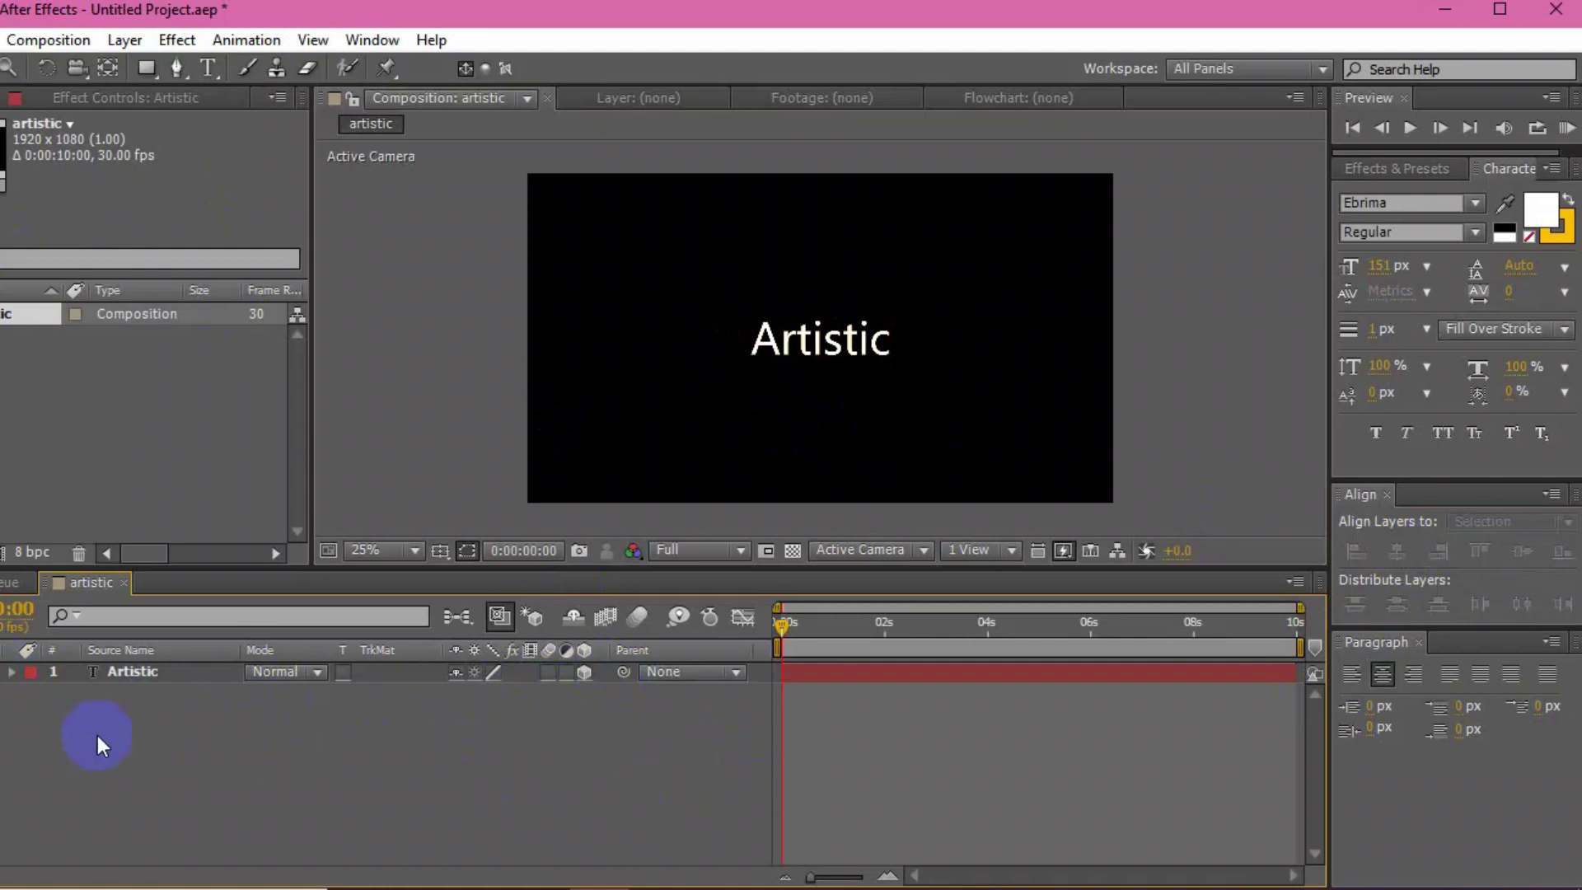
pyautogui.click(13, 672)
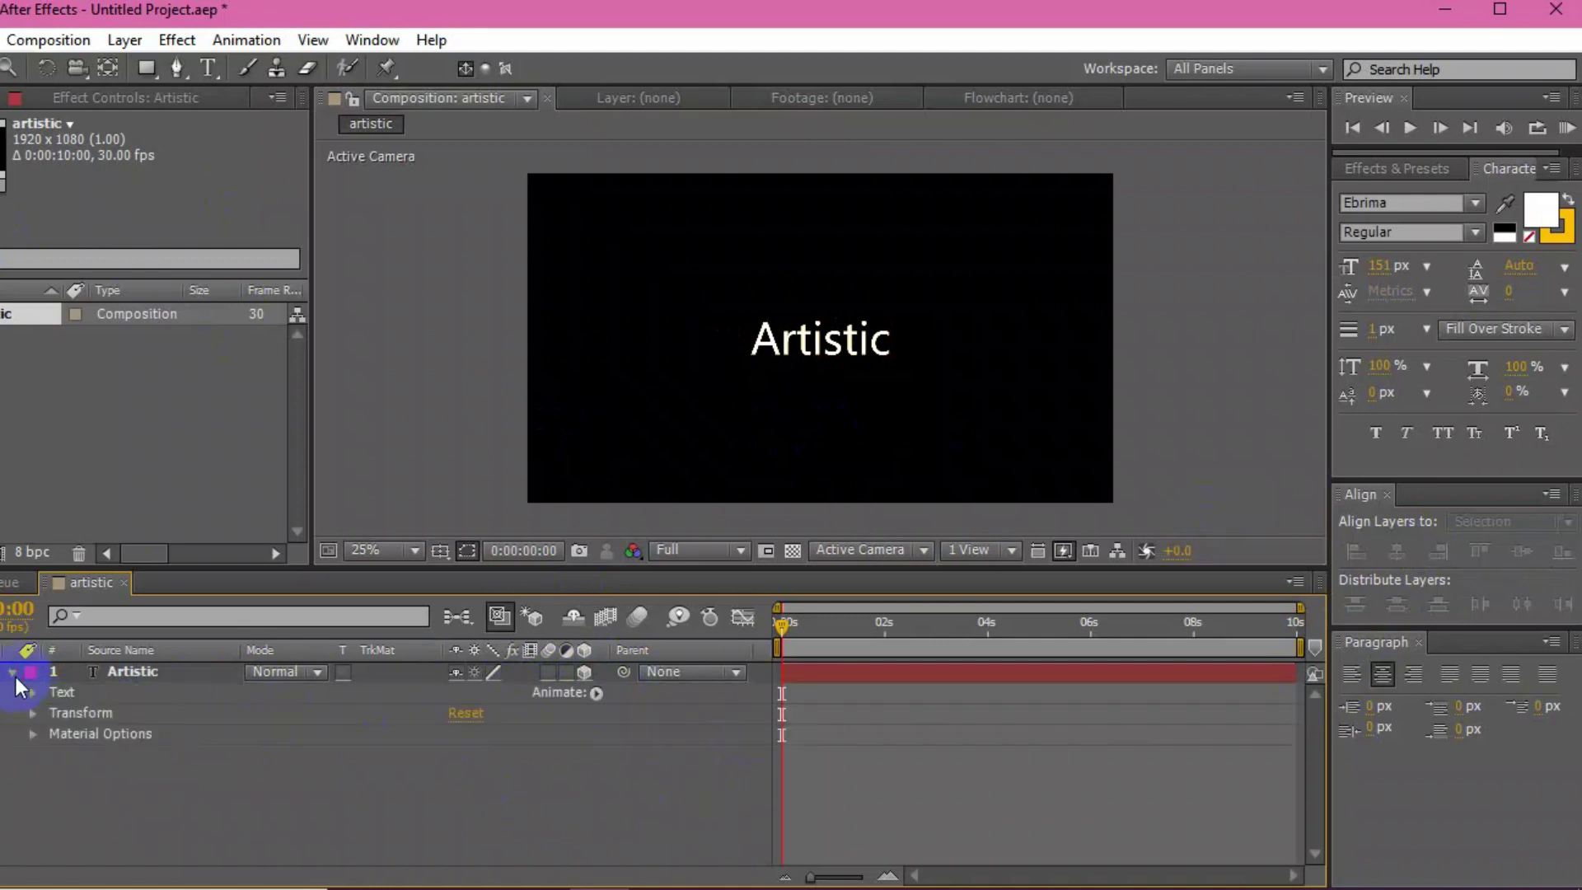
pyautogui.click(597, 693)
pyautogui.click(827, 182)
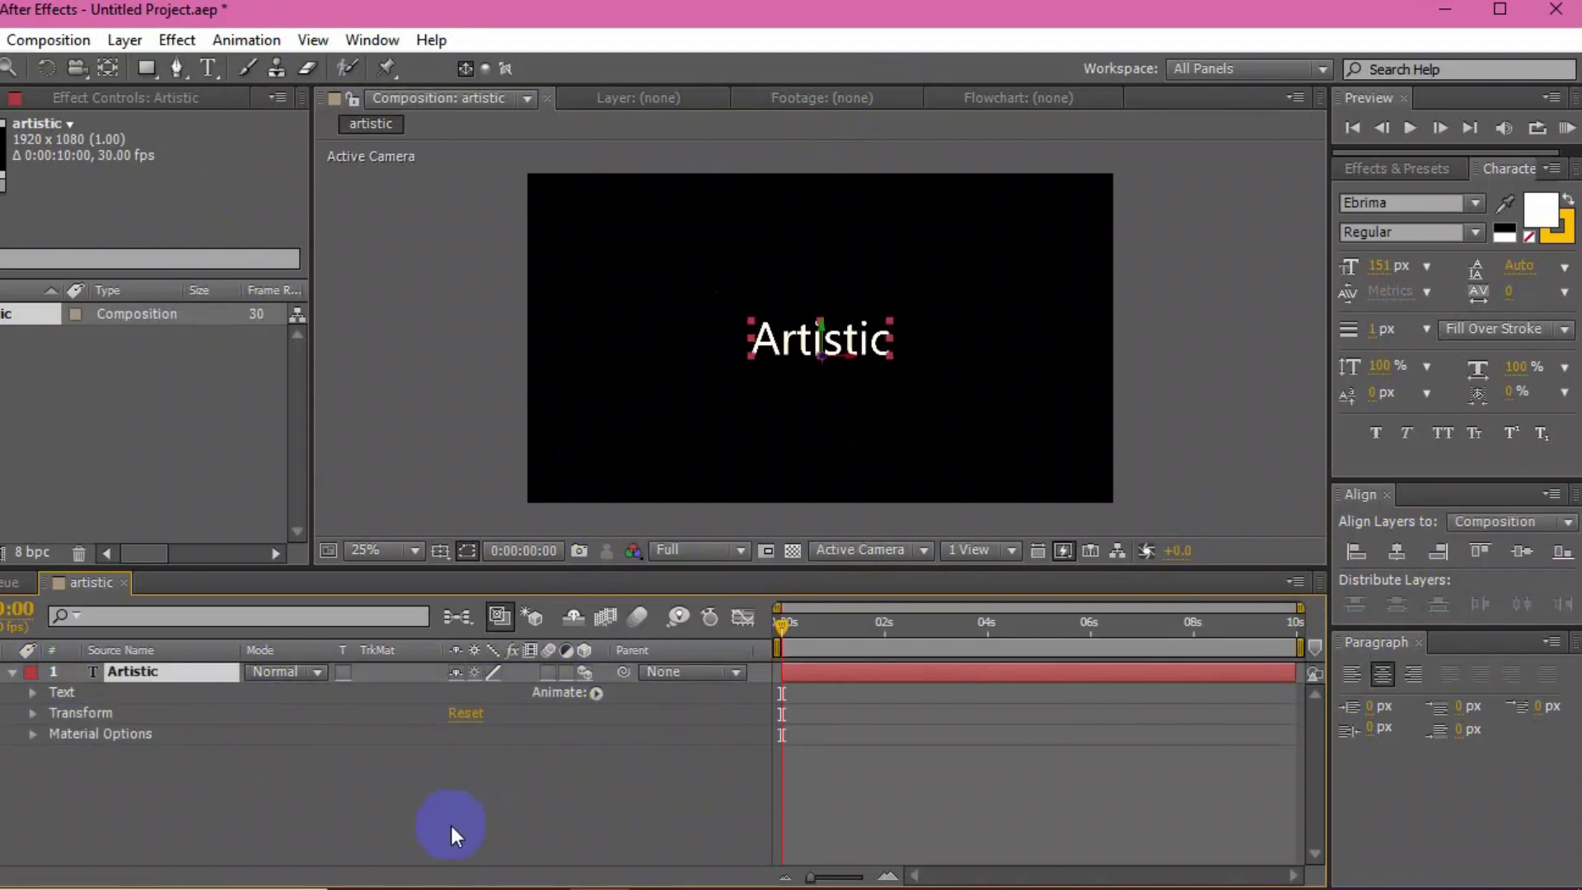
# - Expand the text layer's Text and Material Options properties and add a Position animator to the text
pyautogui.click(452, 825)
pyautogui.click(32, 693)
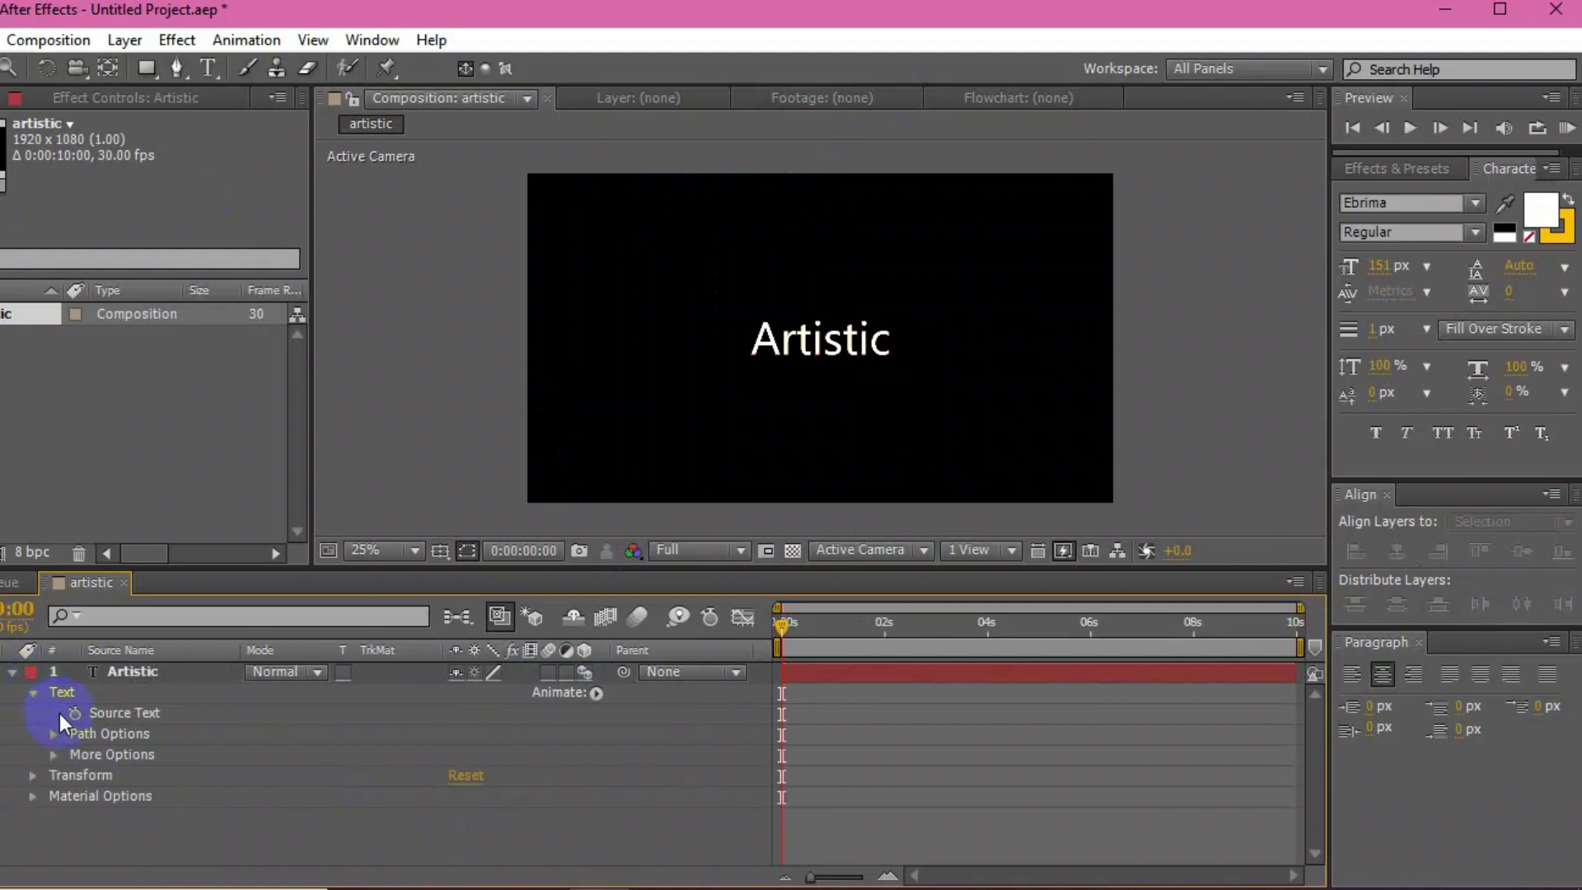
pyautogui.click(33, 796)
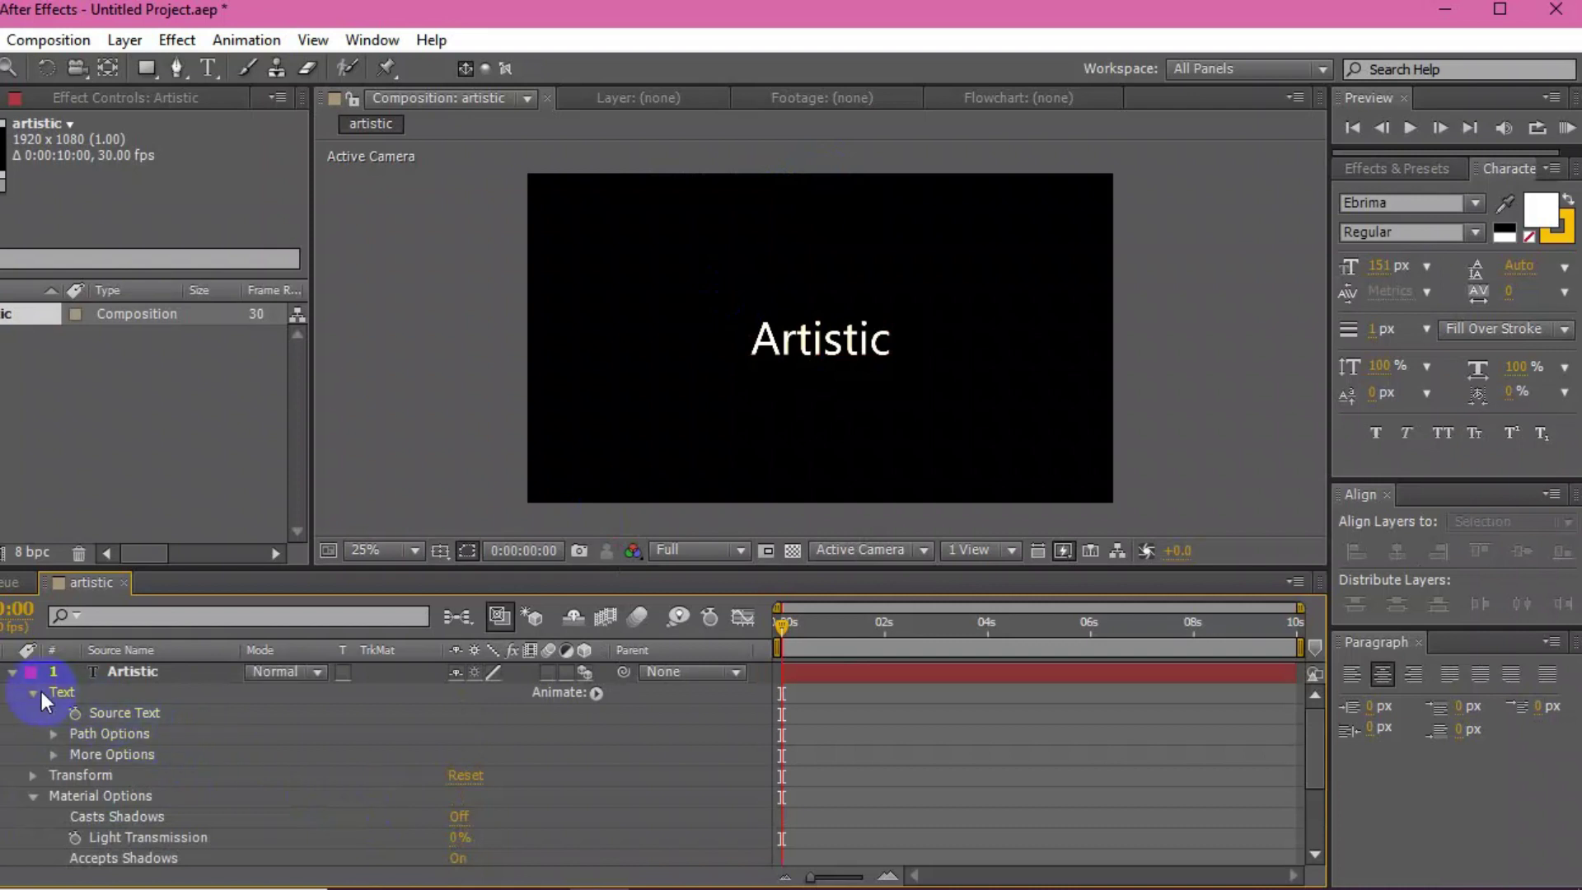
pyautogui.click(599, 694)
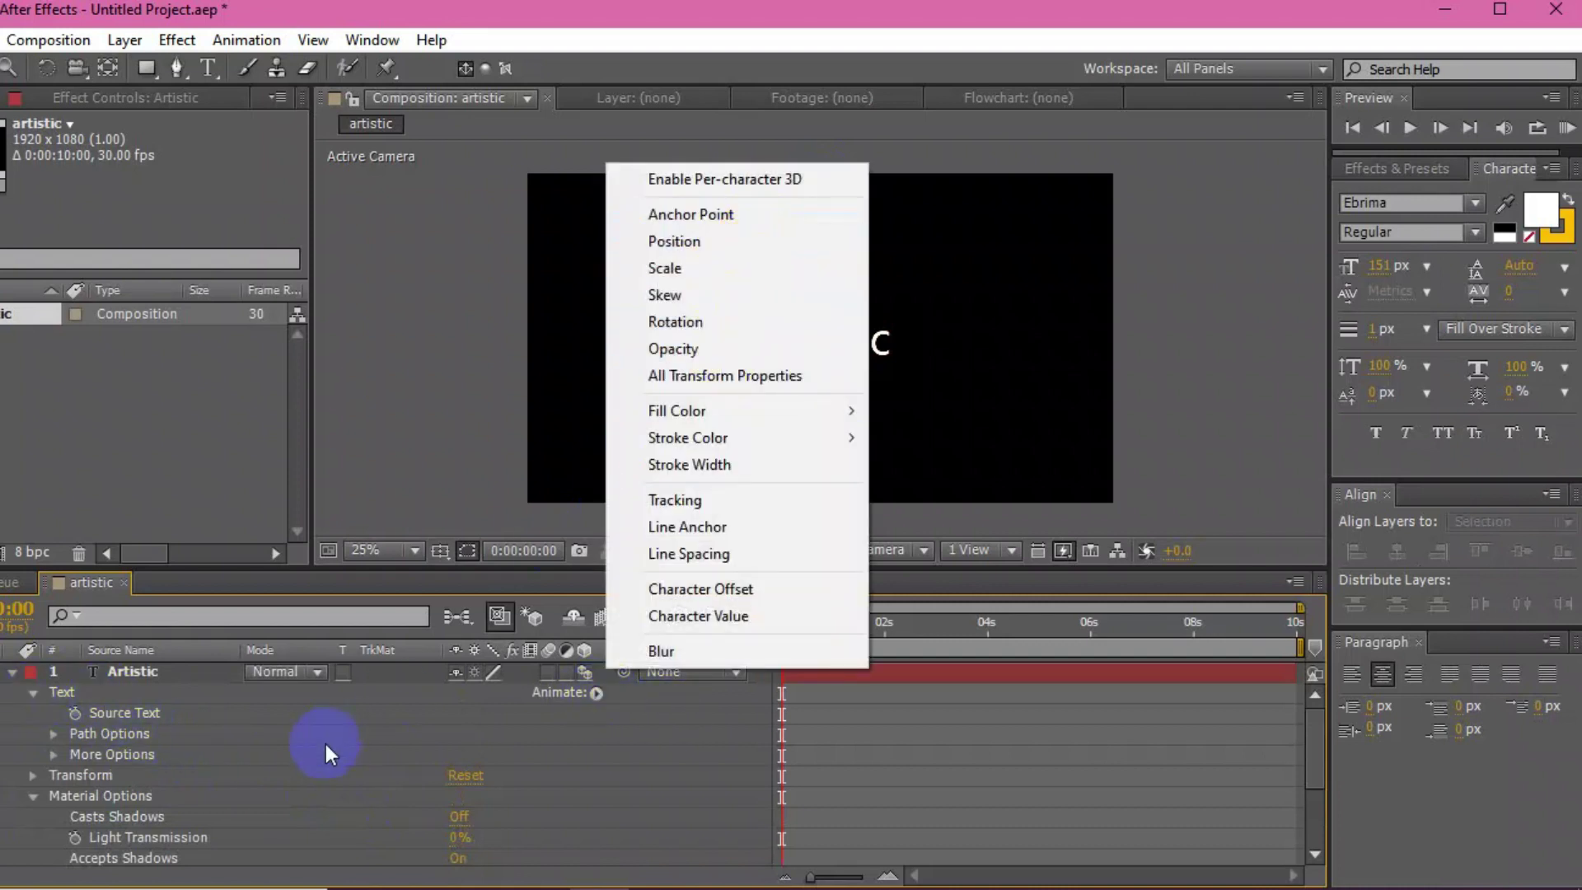
pyautogui.click(736, 242)
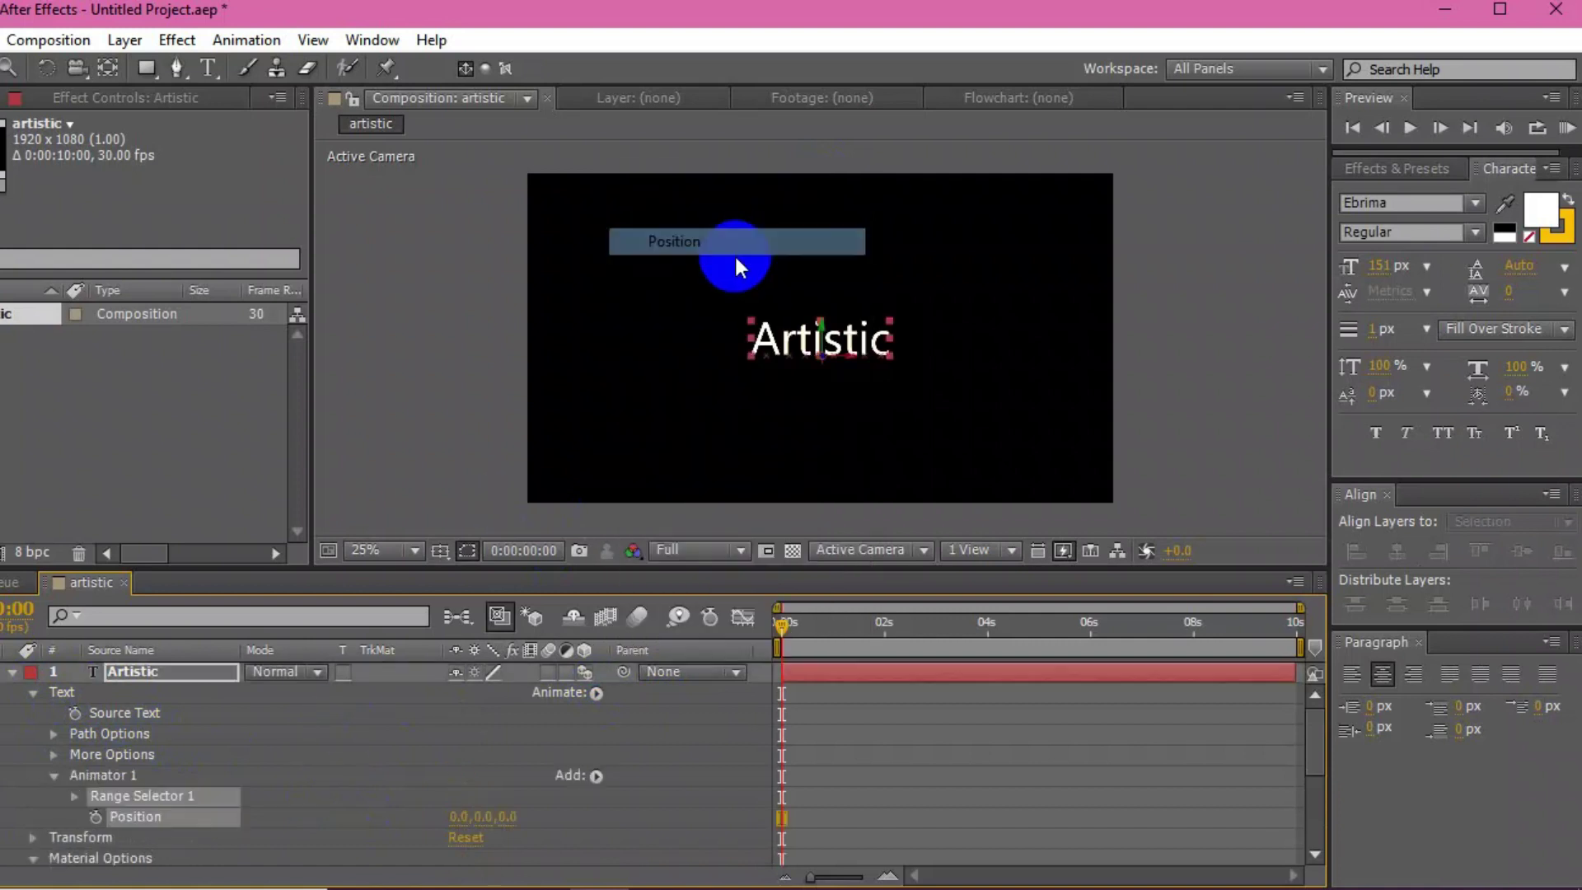
# - Add a Blur property to the text layer's Animator 1
pyautogui.scroll(-5, 289, 823)
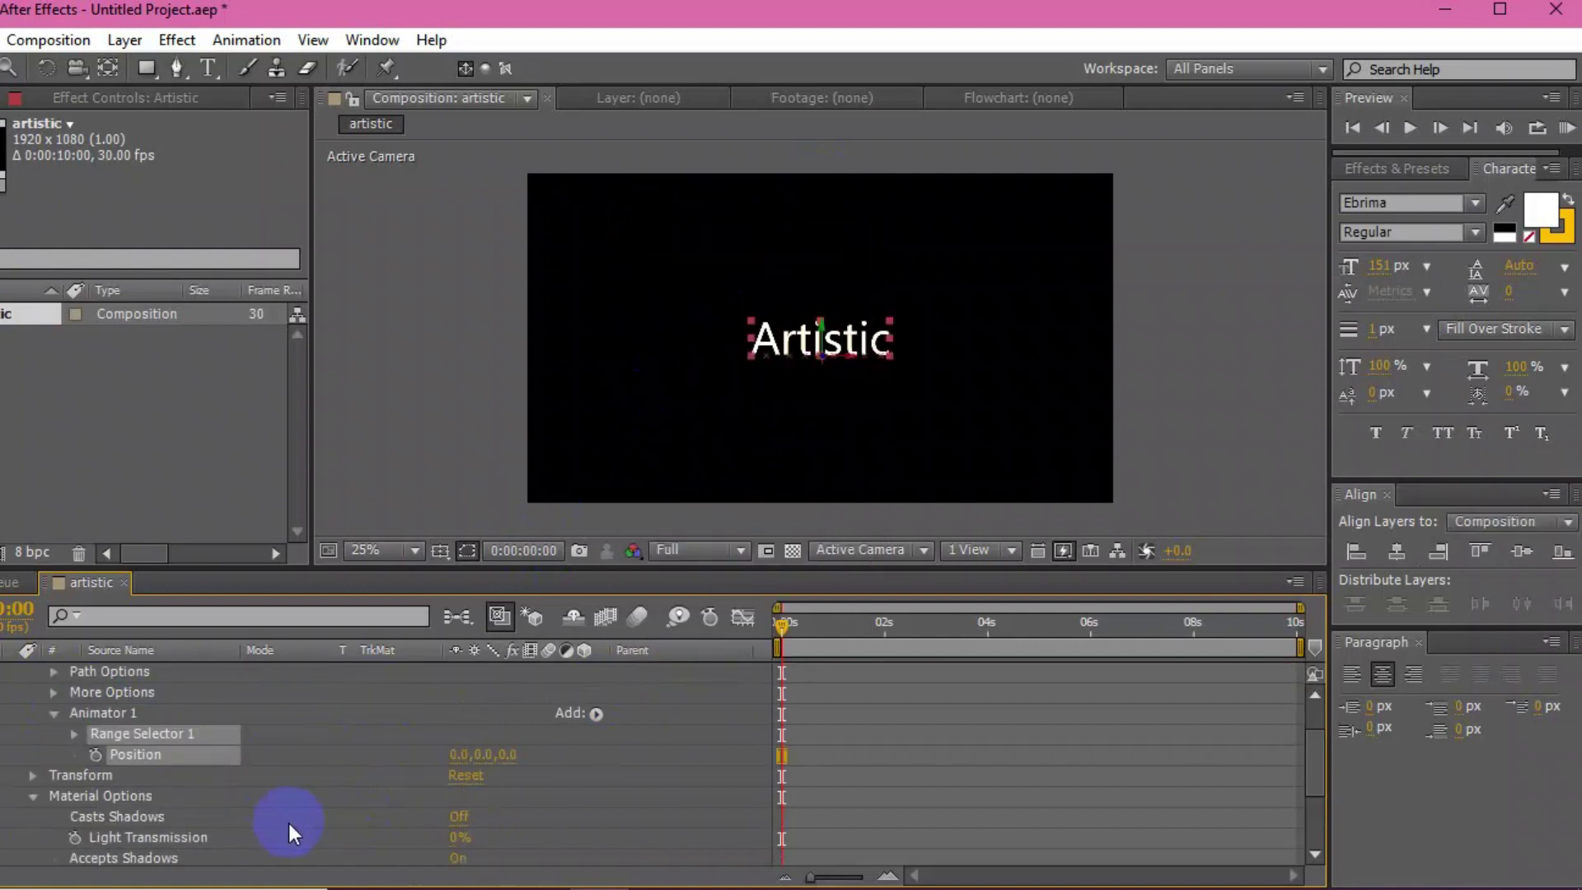
pyautogui.scroll(5, 289, 823)
pyautogui.click(597, 772)
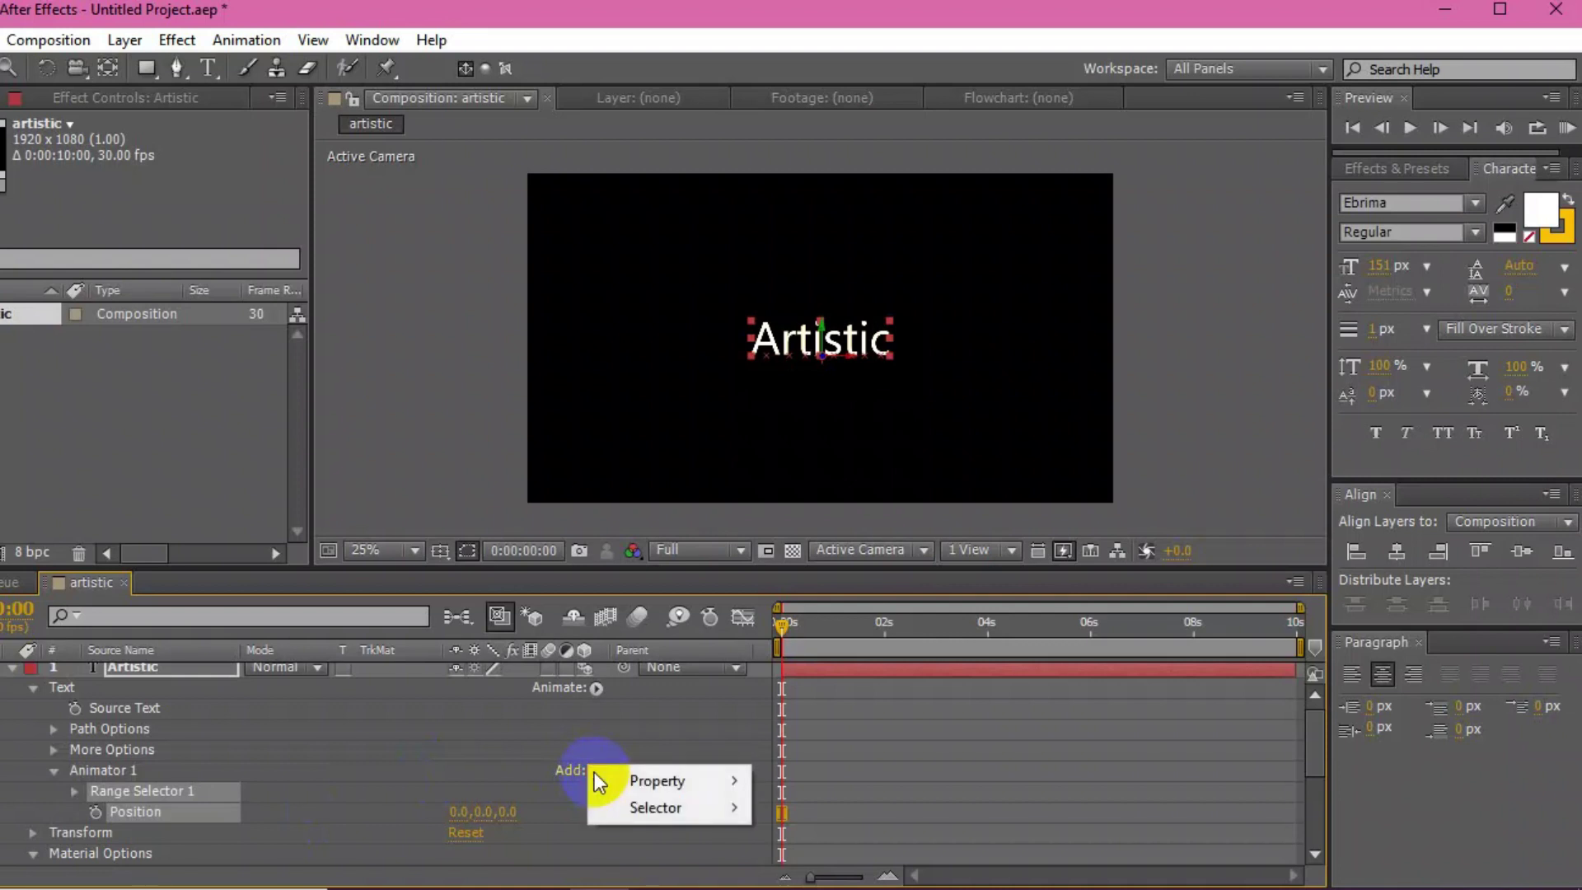
pyautogui.moveTo(631, 783)
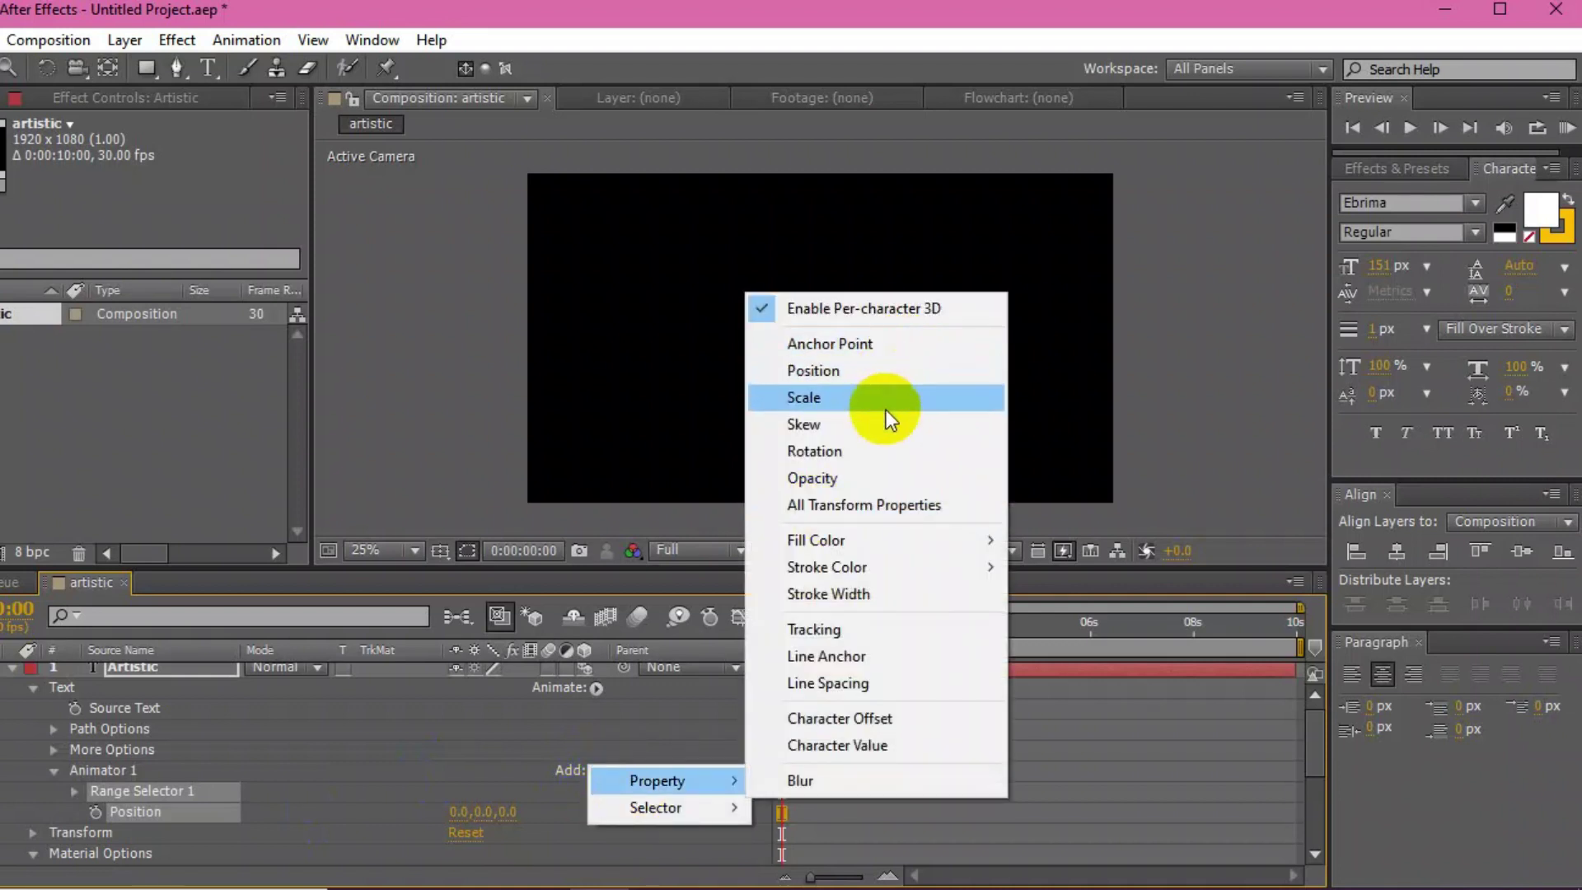
pyautogui.click(854, 775)
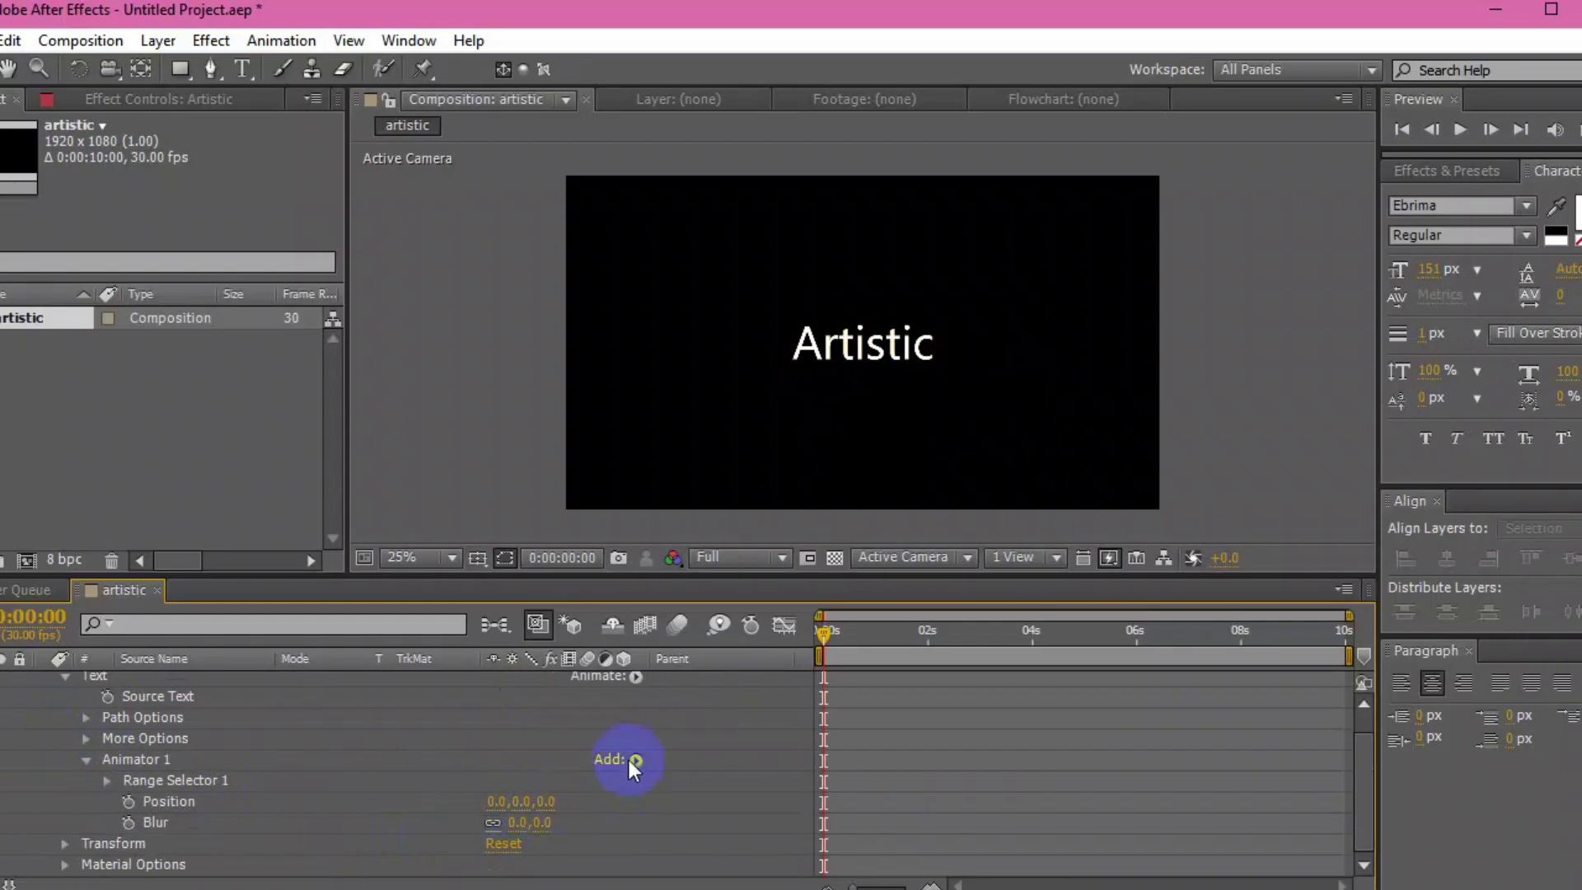
# - Add an Opacity property to the text layer's Animator 1
pyautogui.click(630, 760)
pyautogui.moveTo(656, 774)
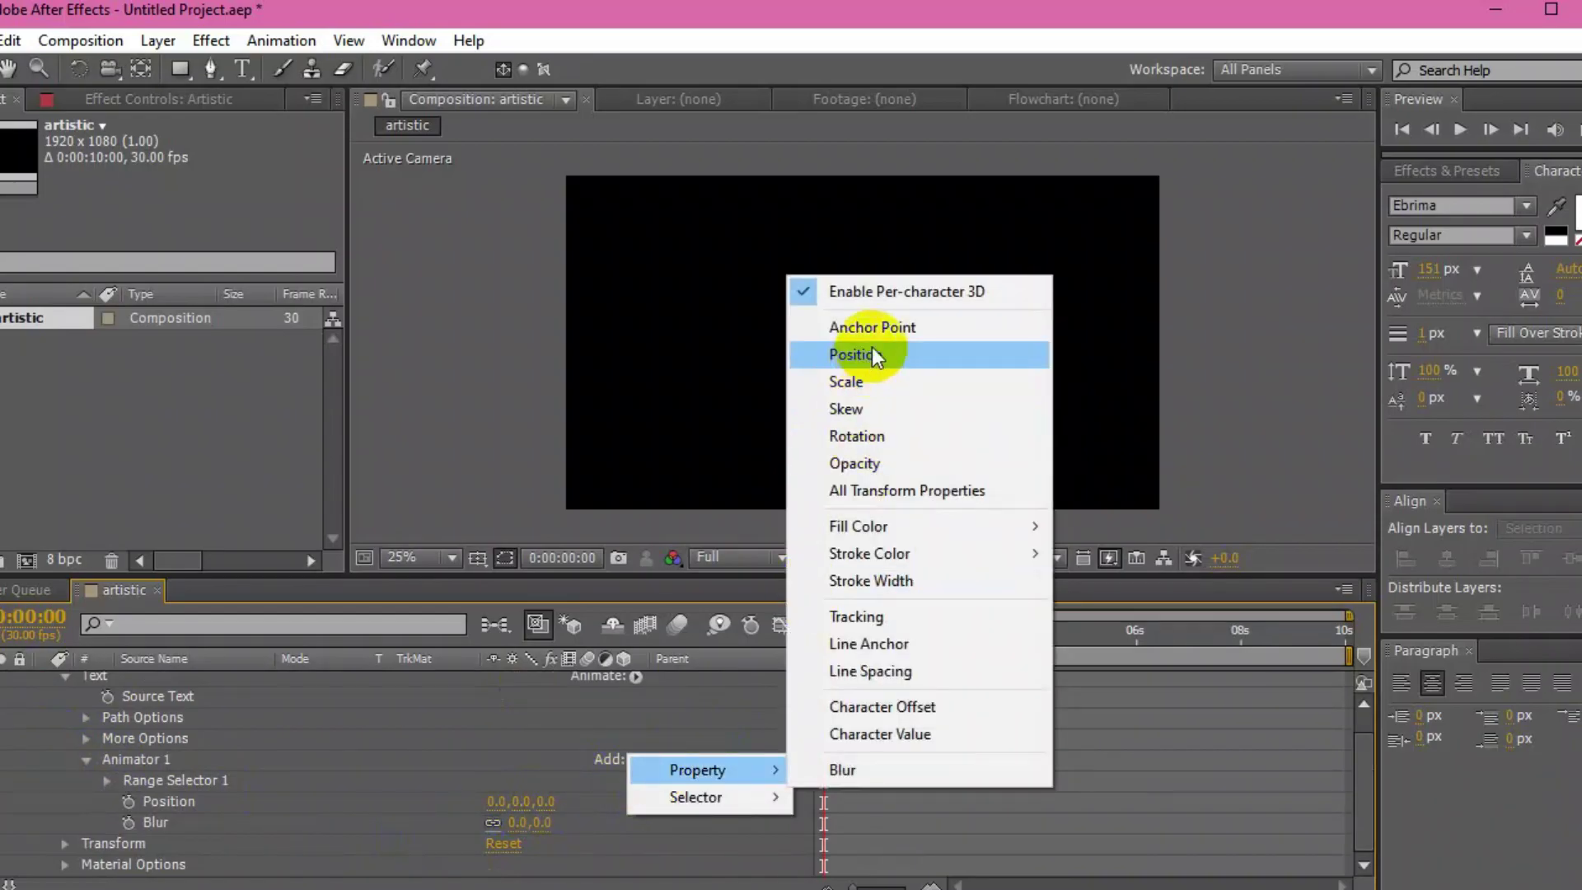
pyautogui.click(874, 463)
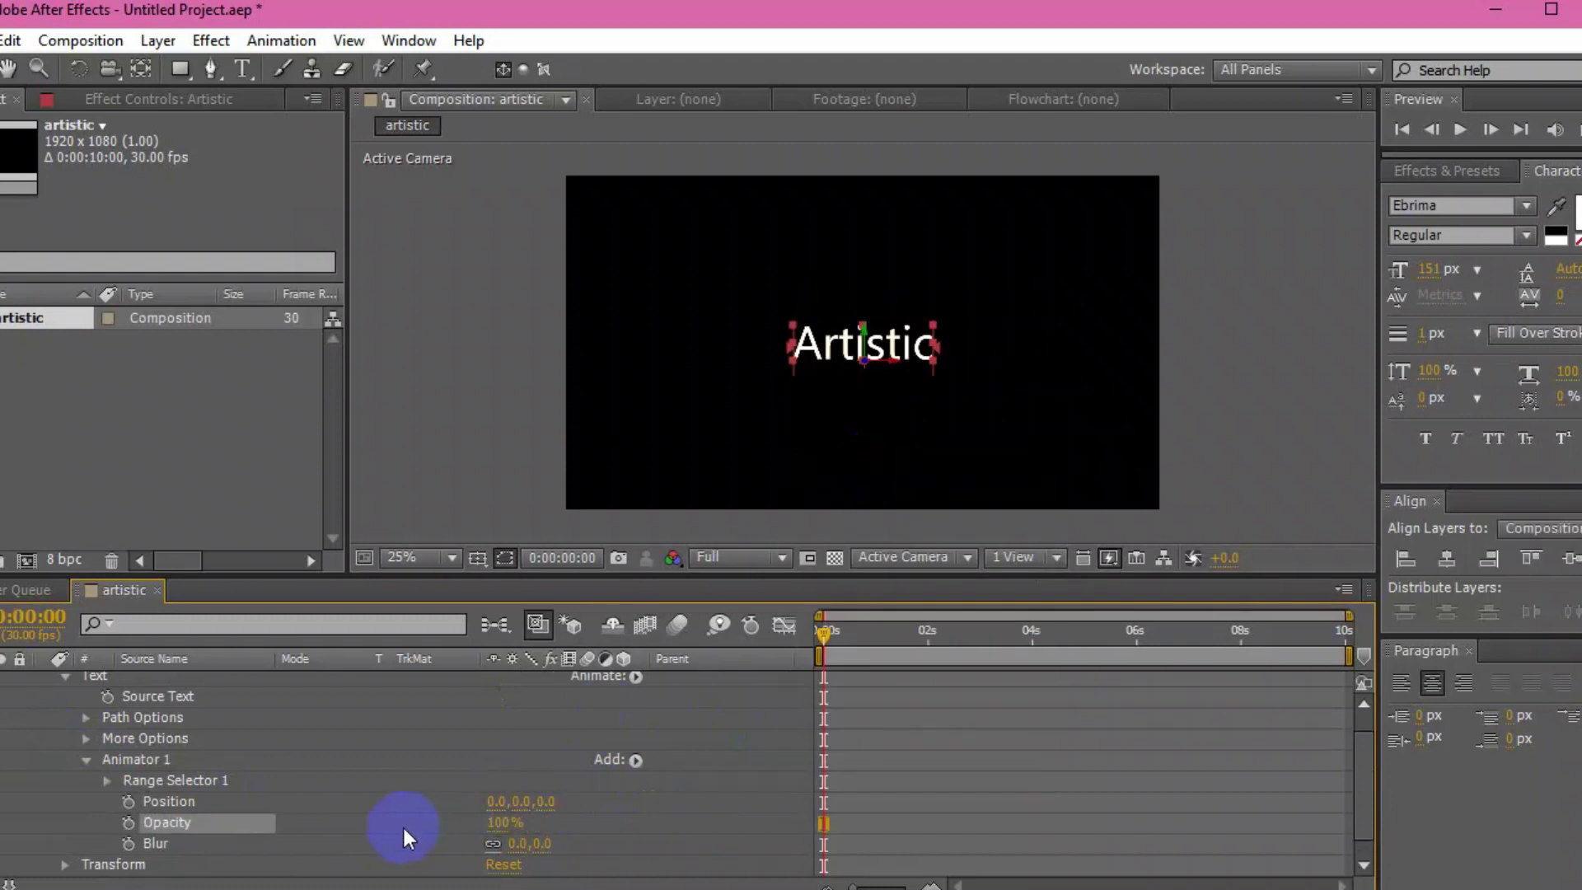
pyautogui.click(456, 794)
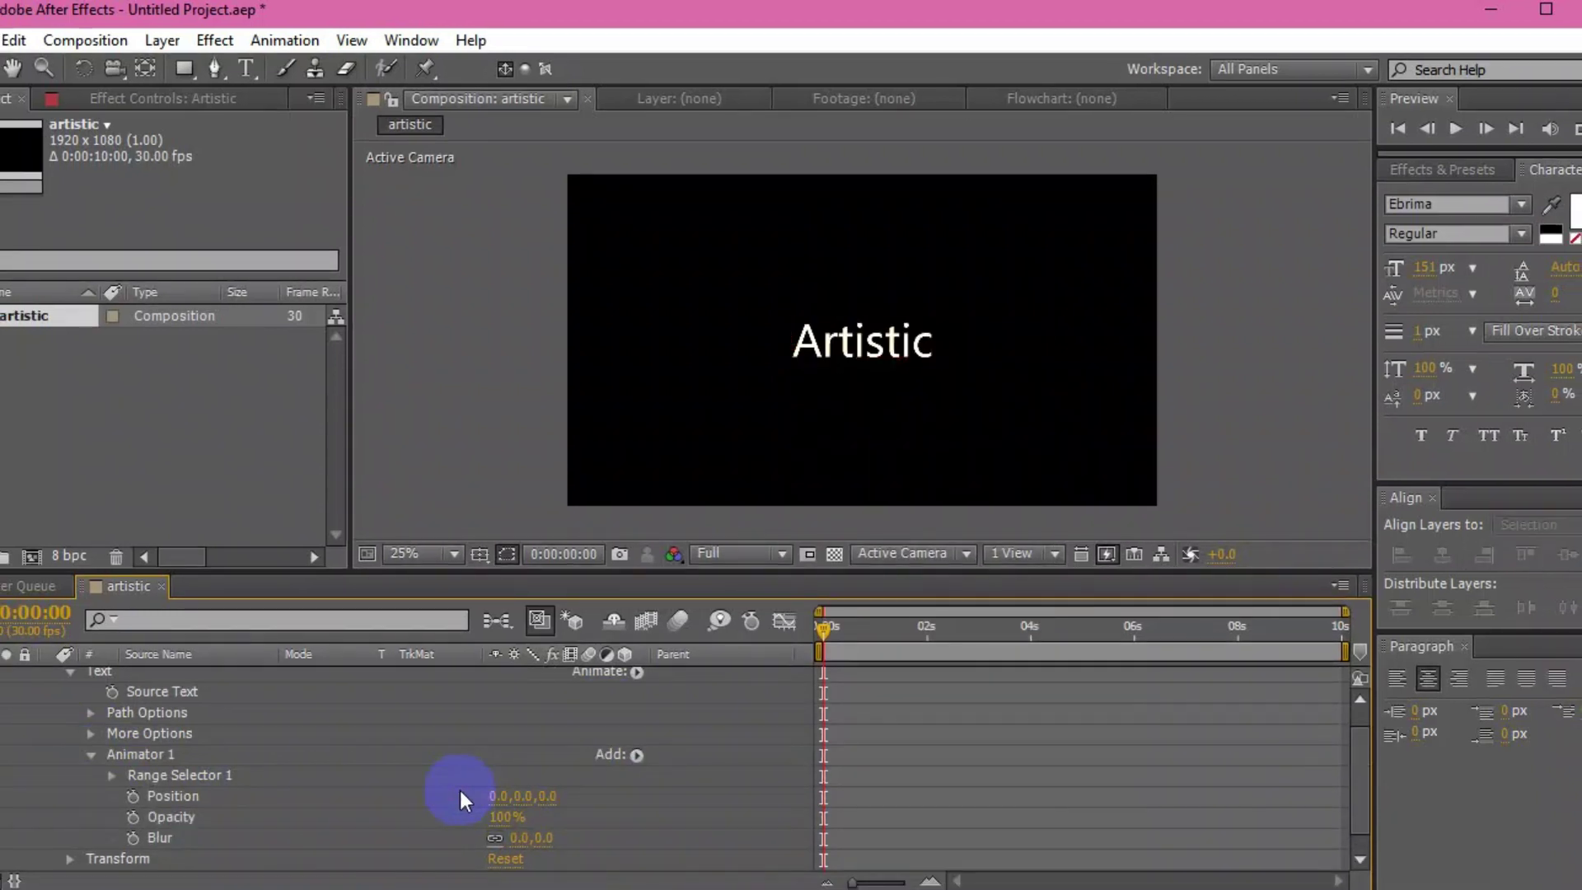
# - Set Animator 1's Z position to -2400 and its Blur to 100 in both directions
pyautogui.click(547, 796)
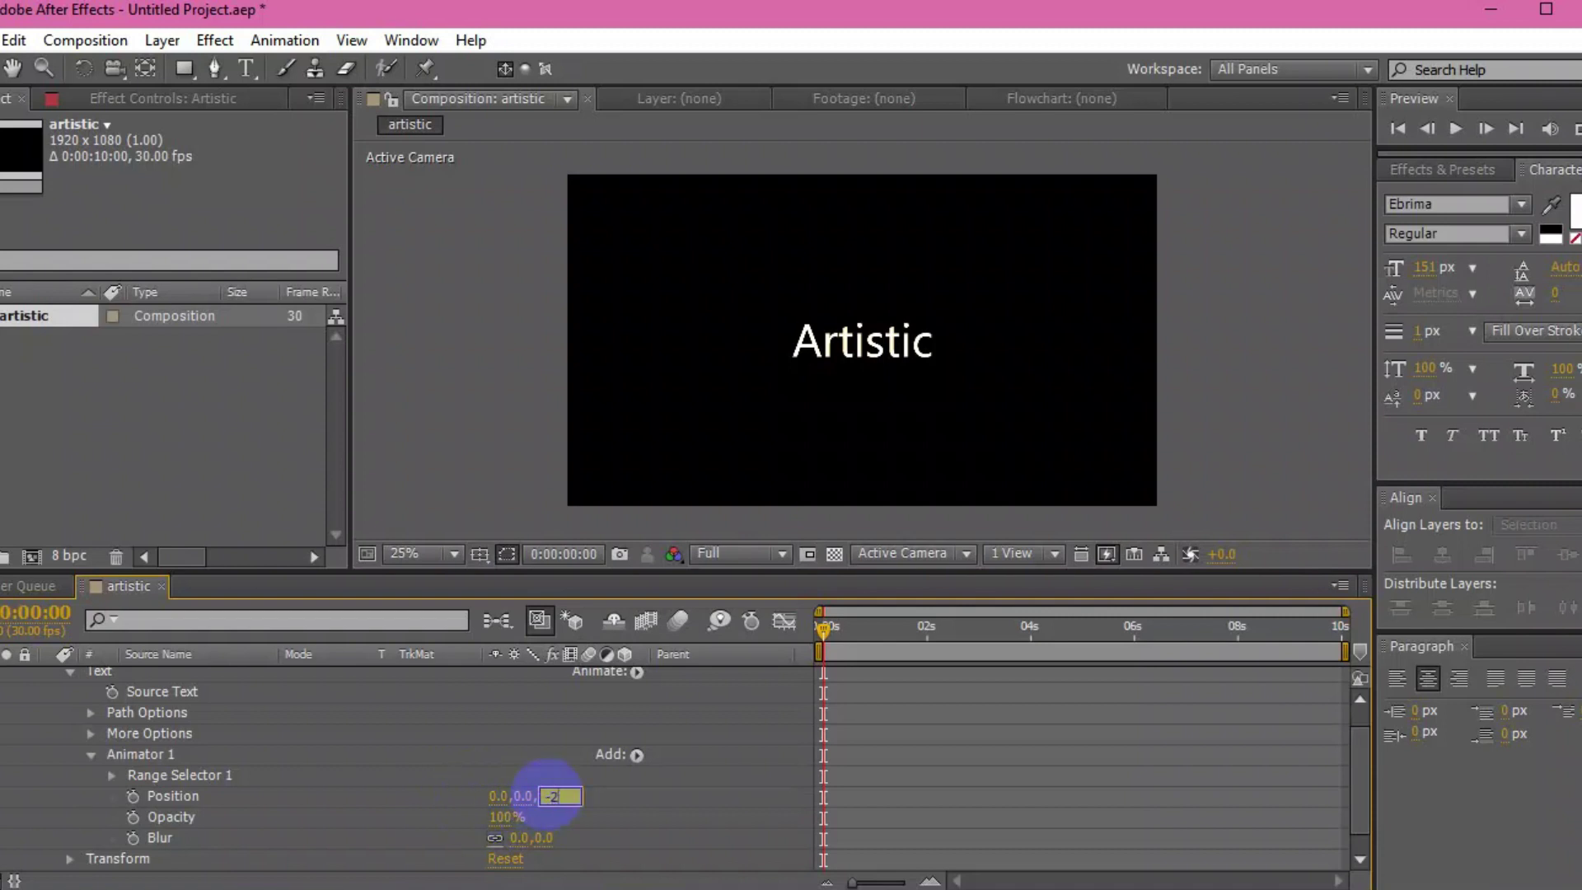
pyautogui.write('-2400')
pyautogui.press('Return')
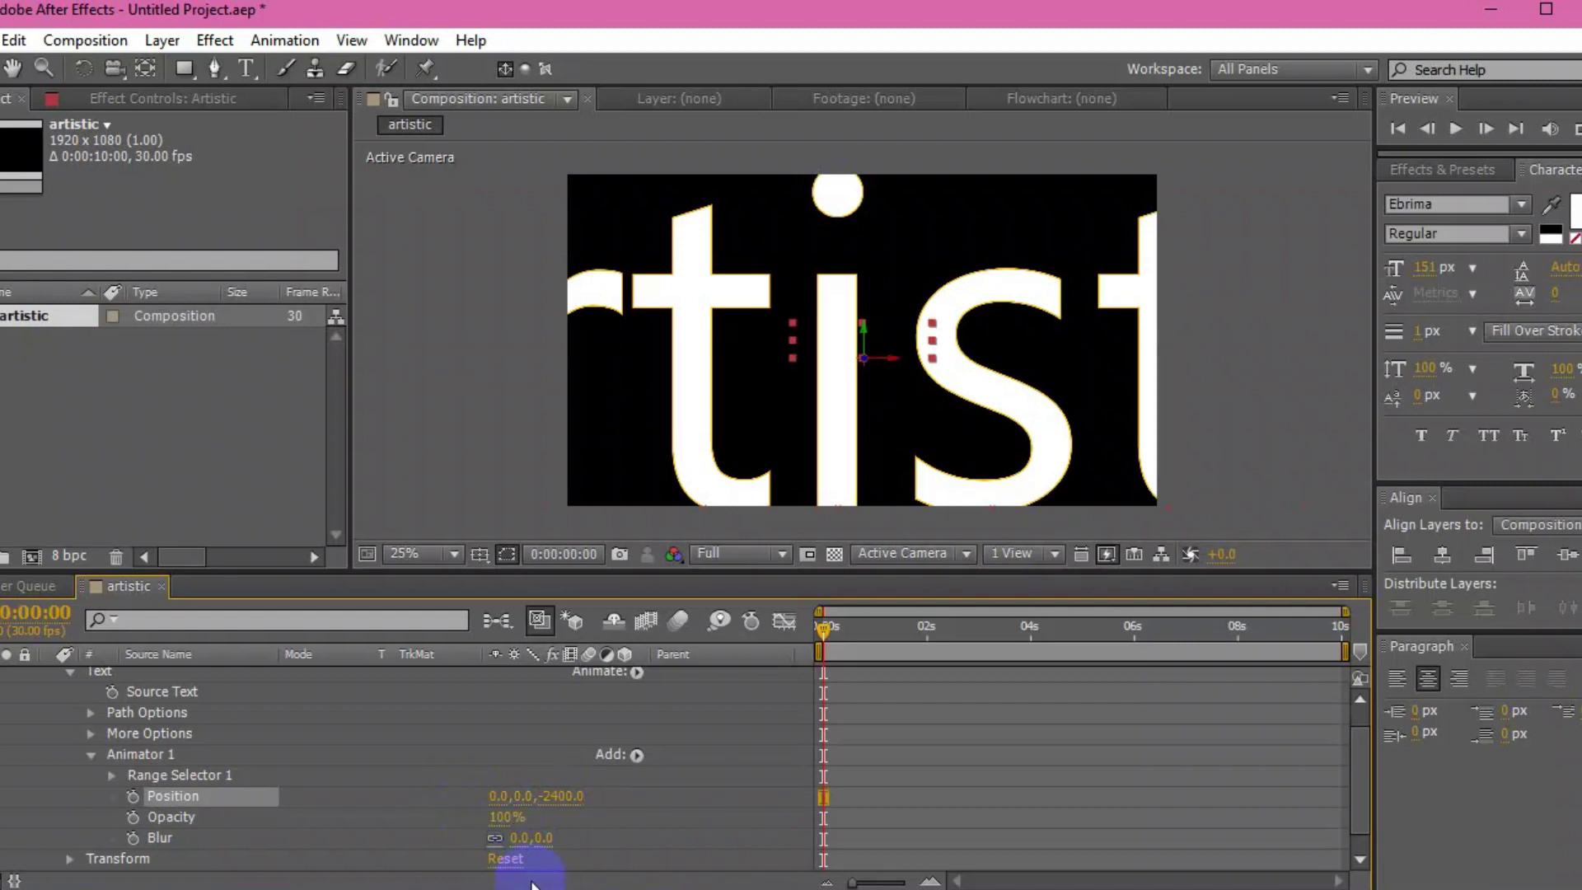
pyautogui.click(522, 841)
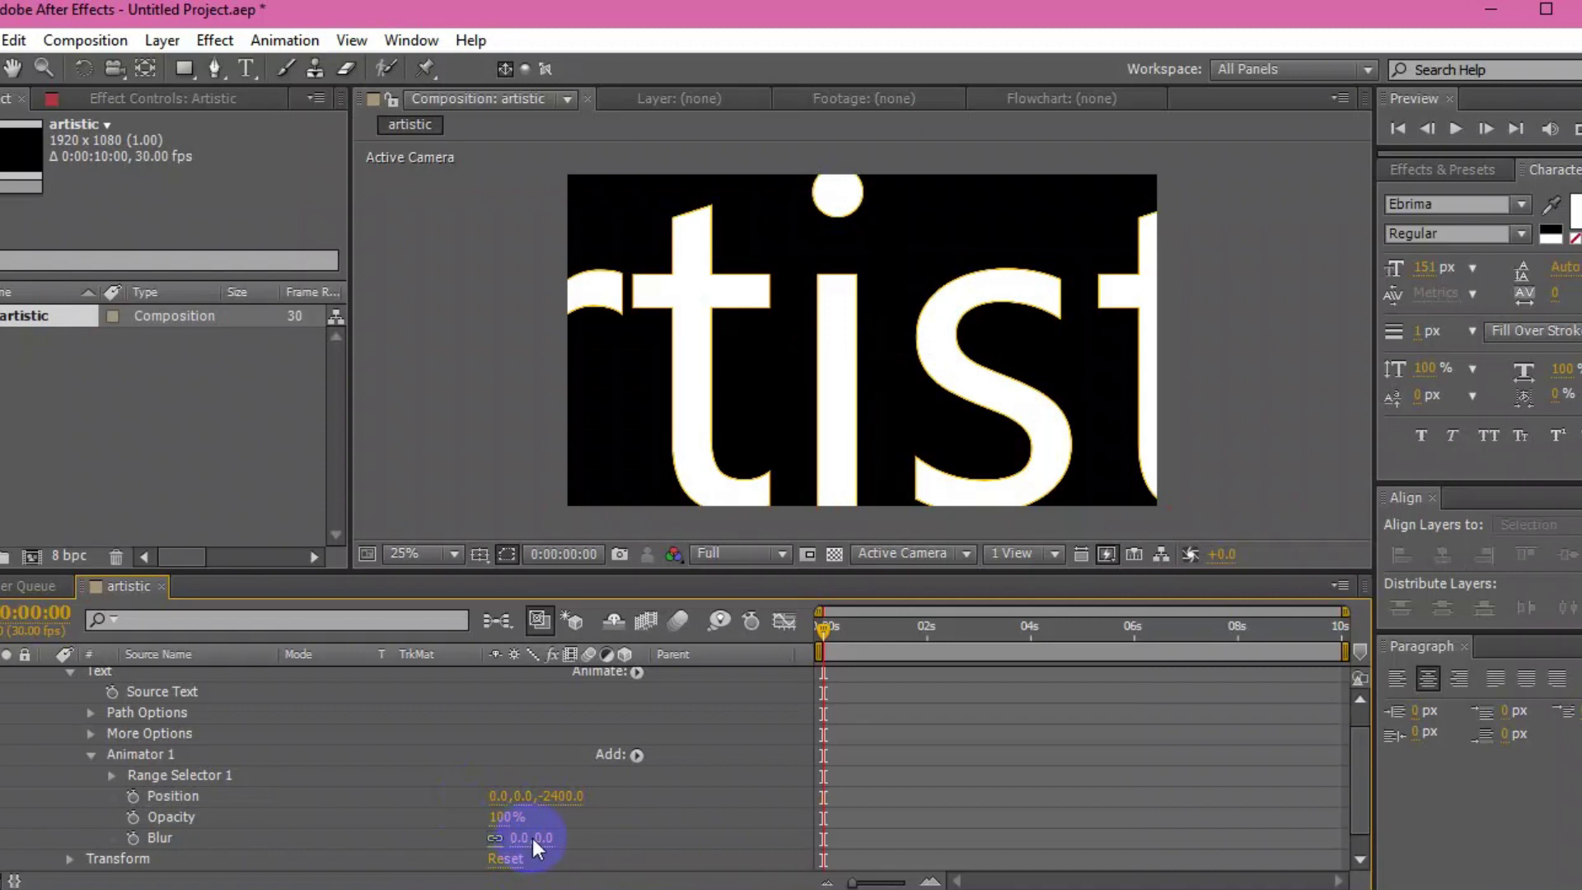
pyautogui.moveTo(532, 838); pyautogui.dragTo(575, 841)
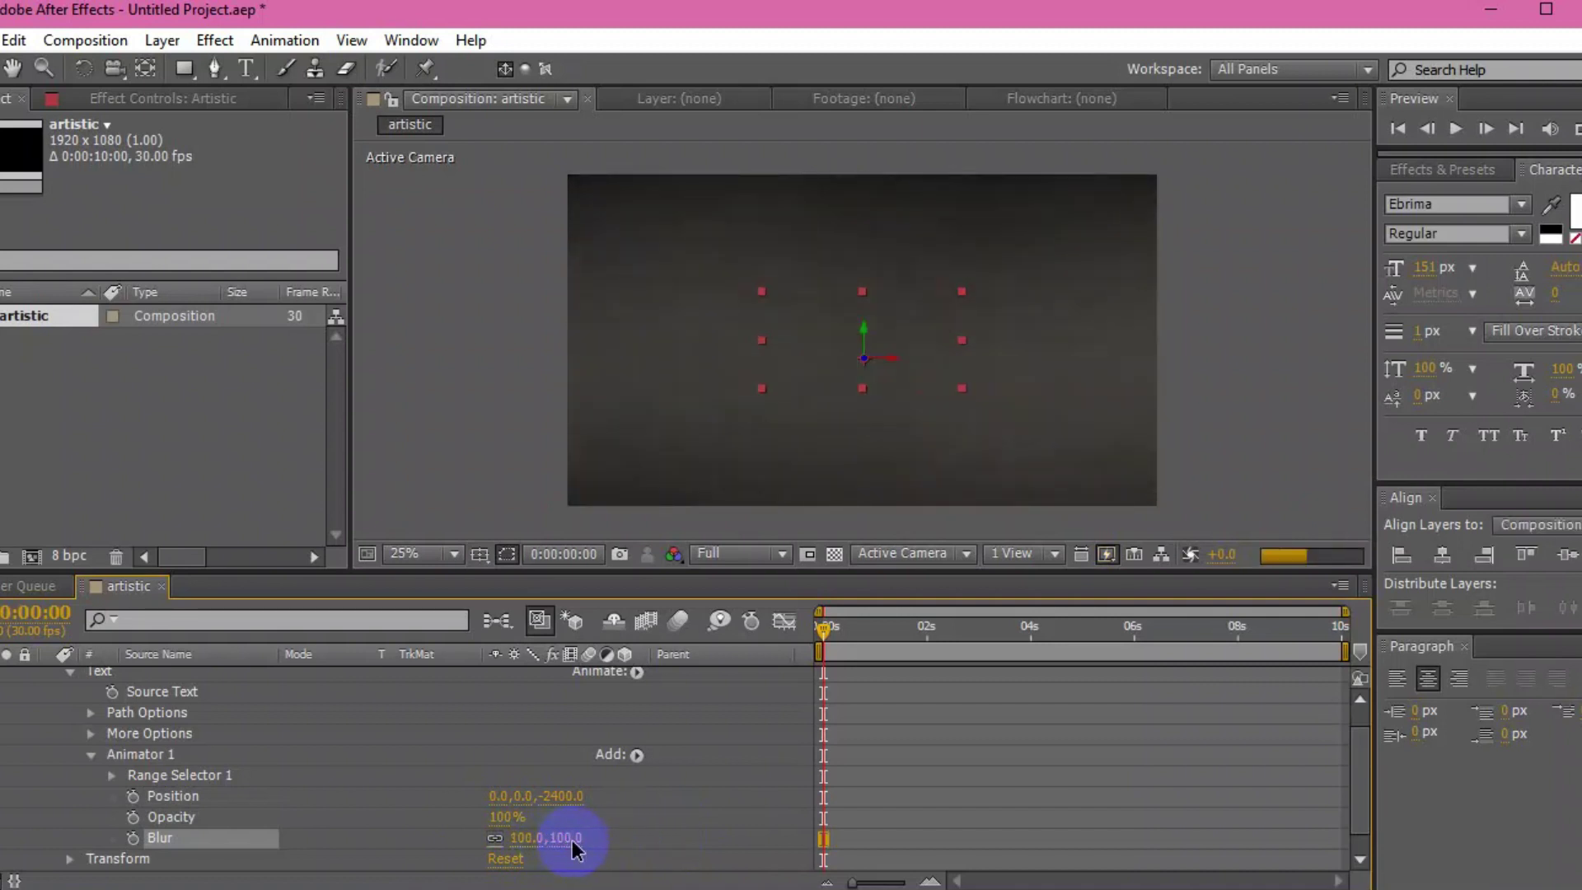
# - Set Range Selector 1's Offset to -100% and keyframe it at 0 seconds
pyautogui.scroll(-1, 181, 834)
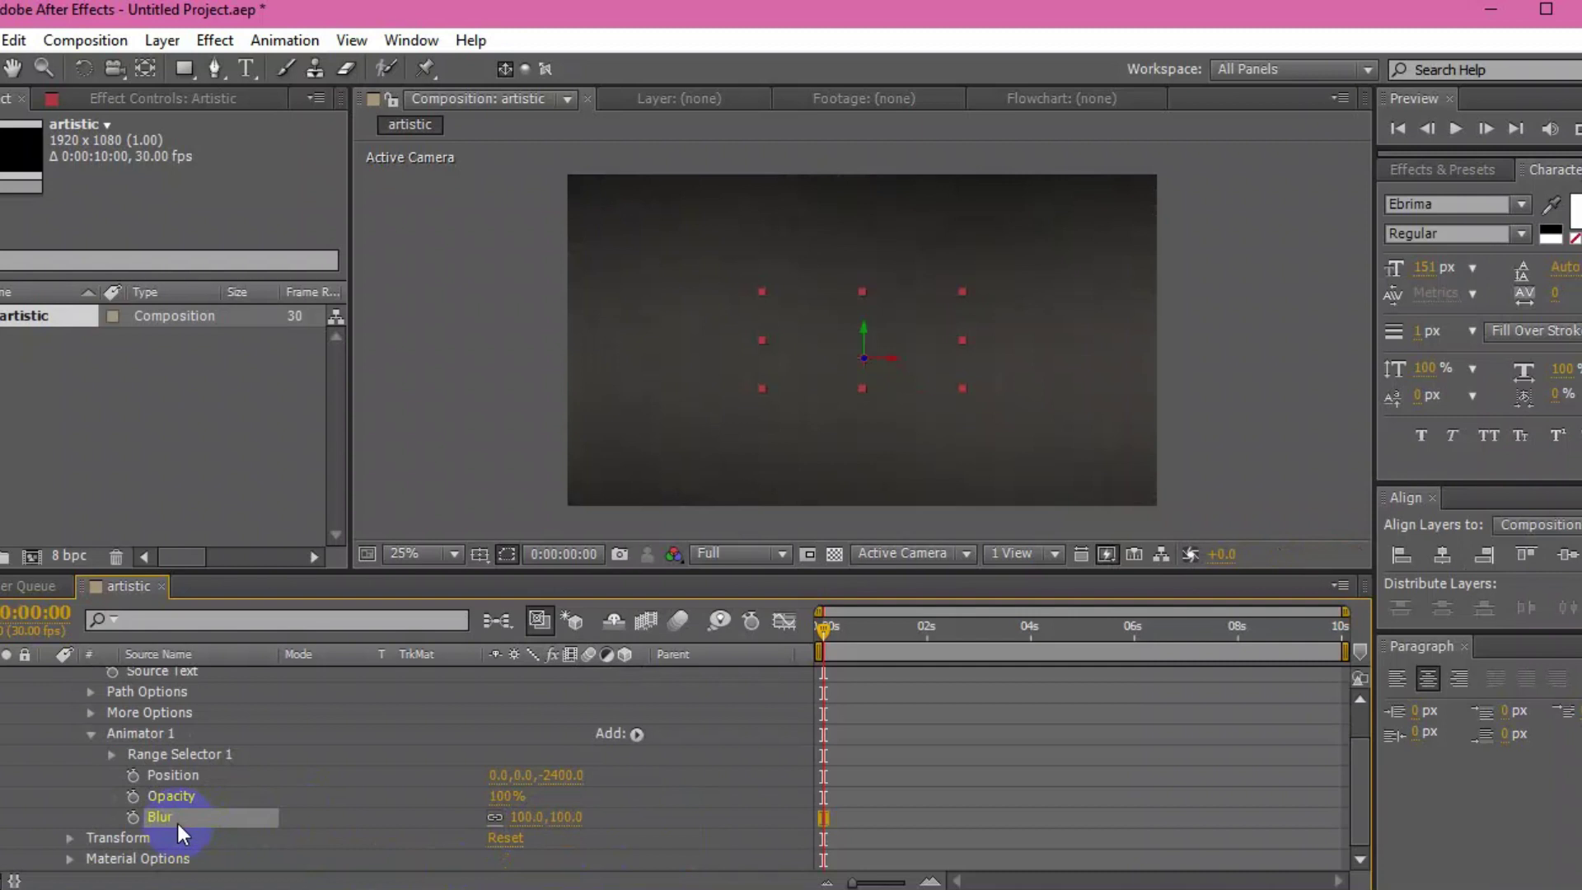
pyautogui.click(111, 754)
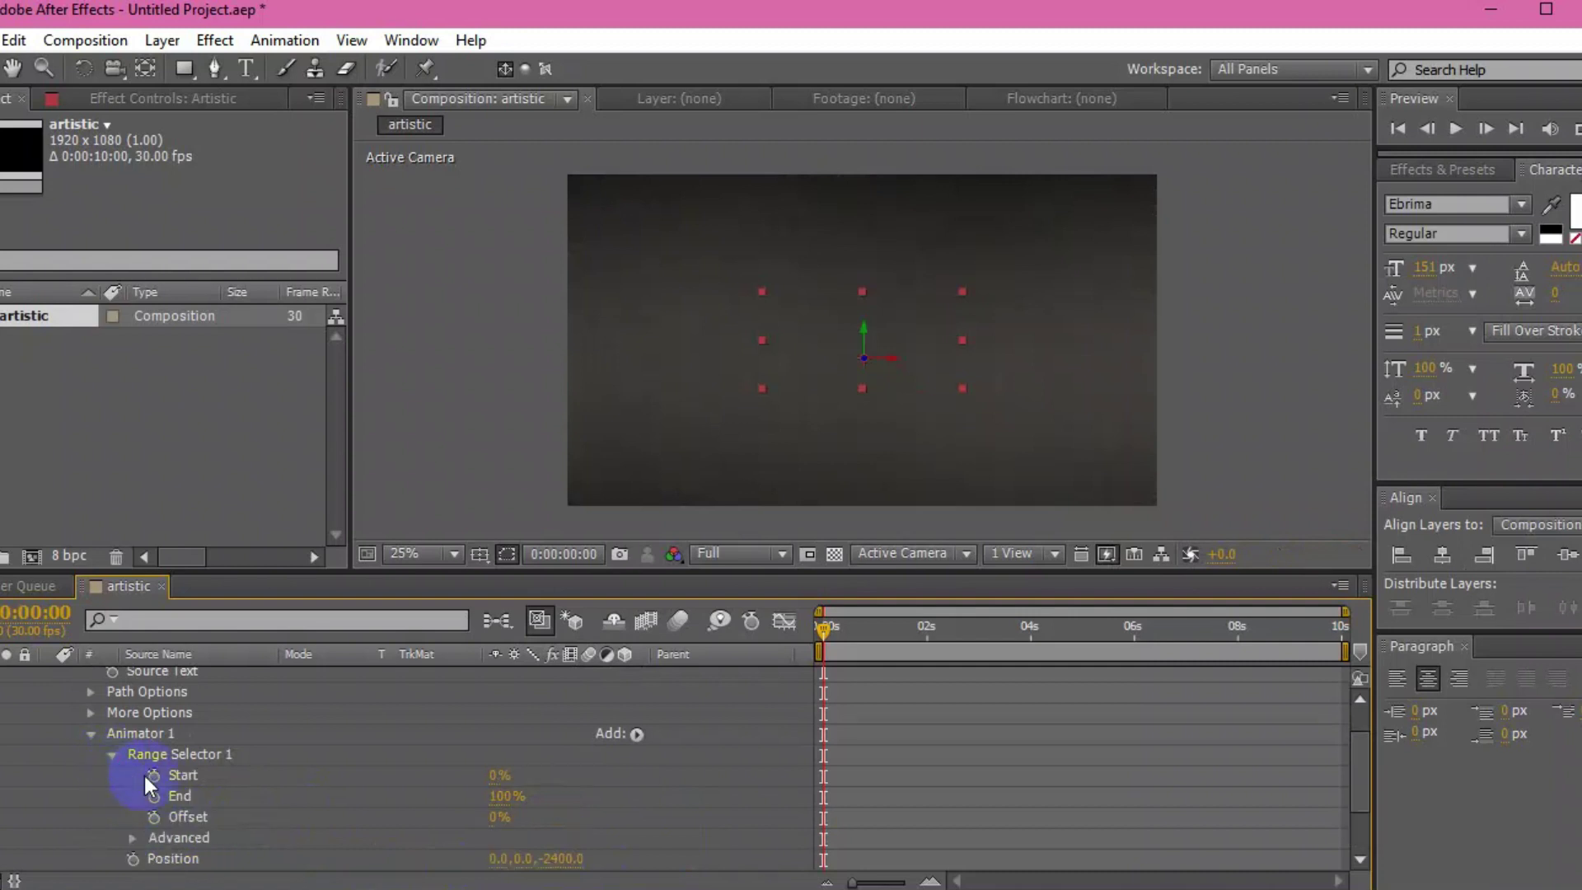
pyautogui.click(279, 777)
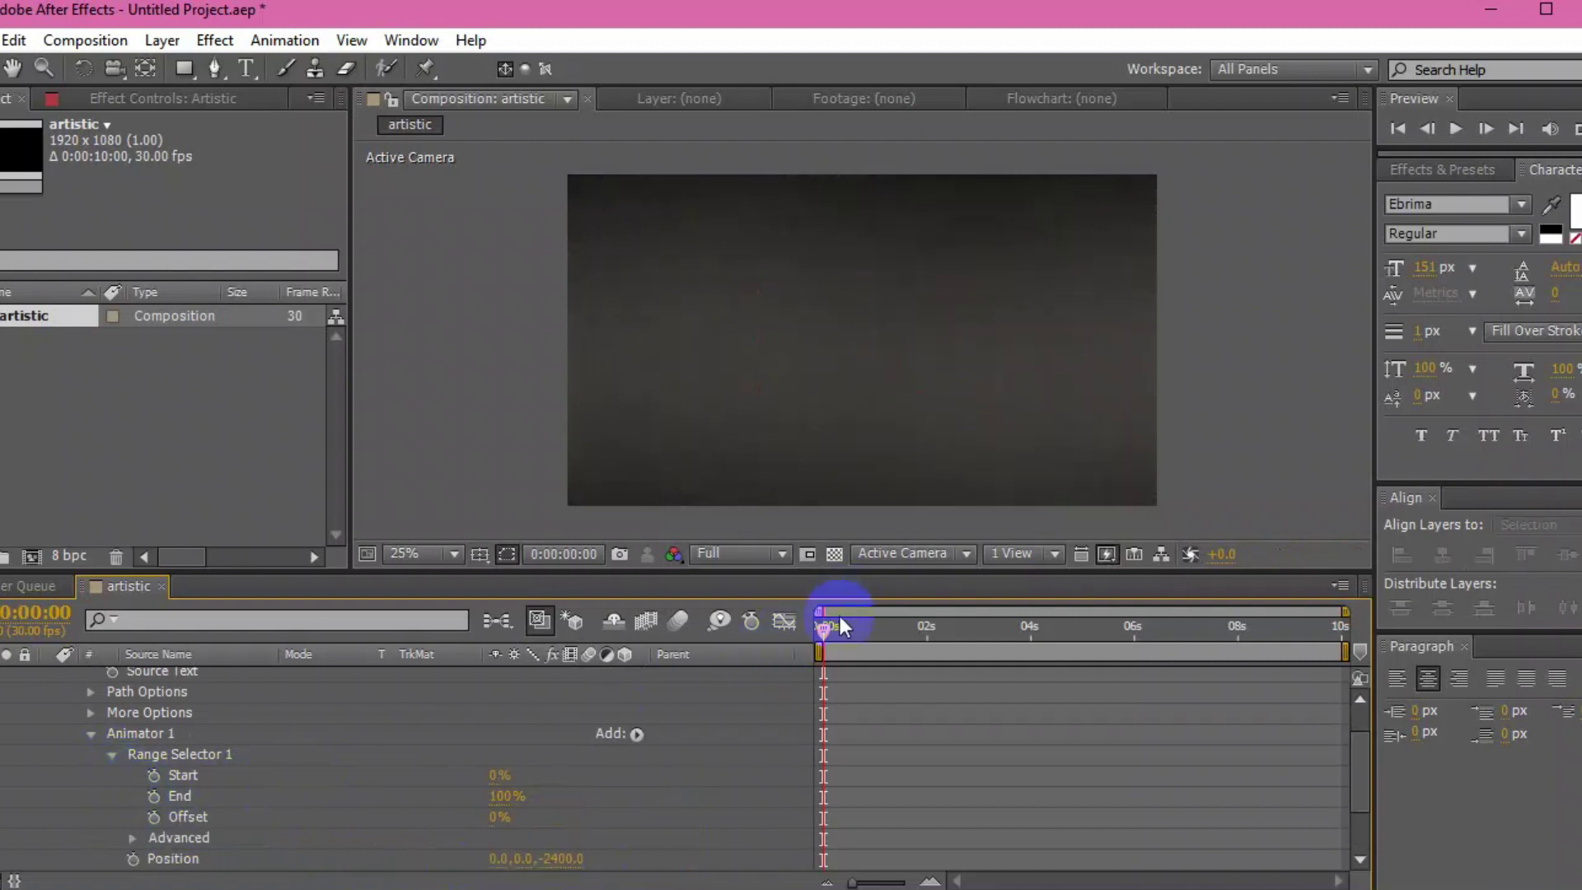
pyautogui.click(499, 817)
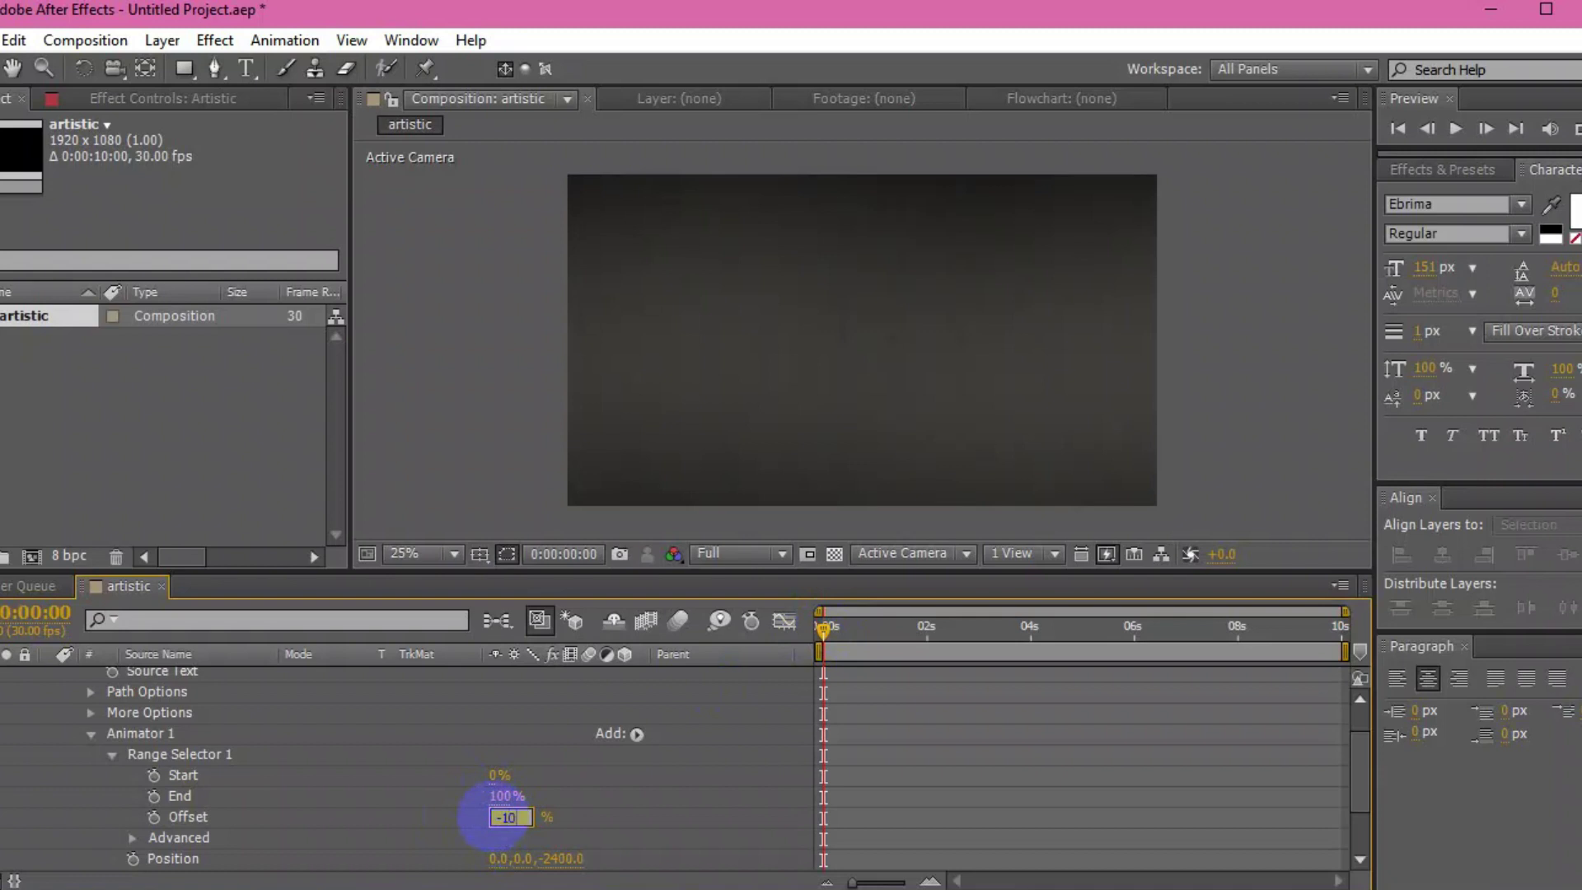
pyautogui.press('Return')
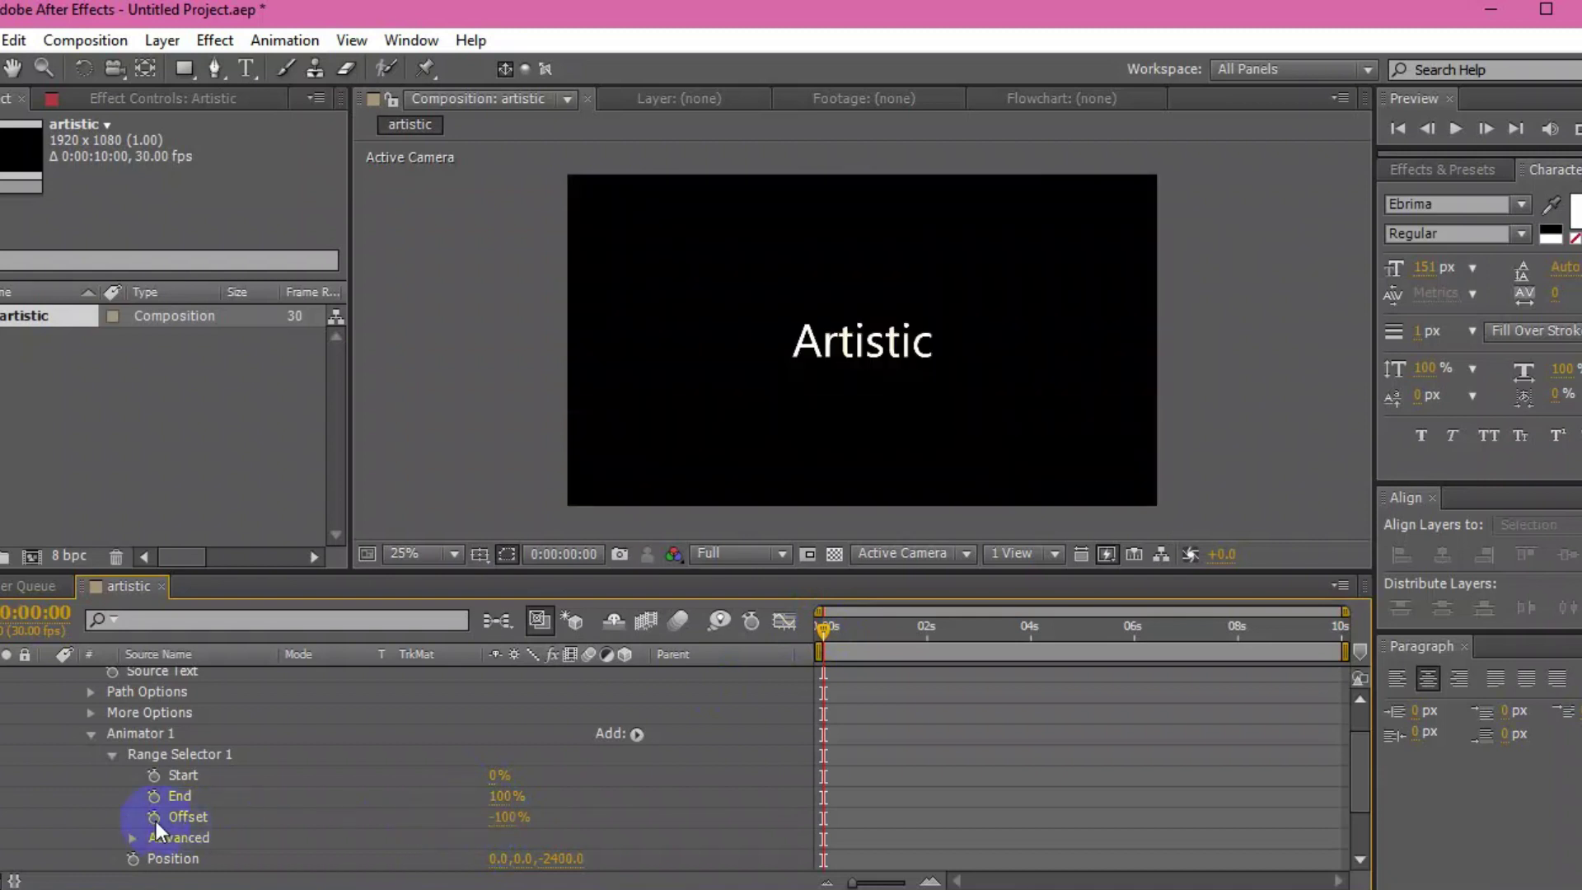
pyautogui.click(155, 819)
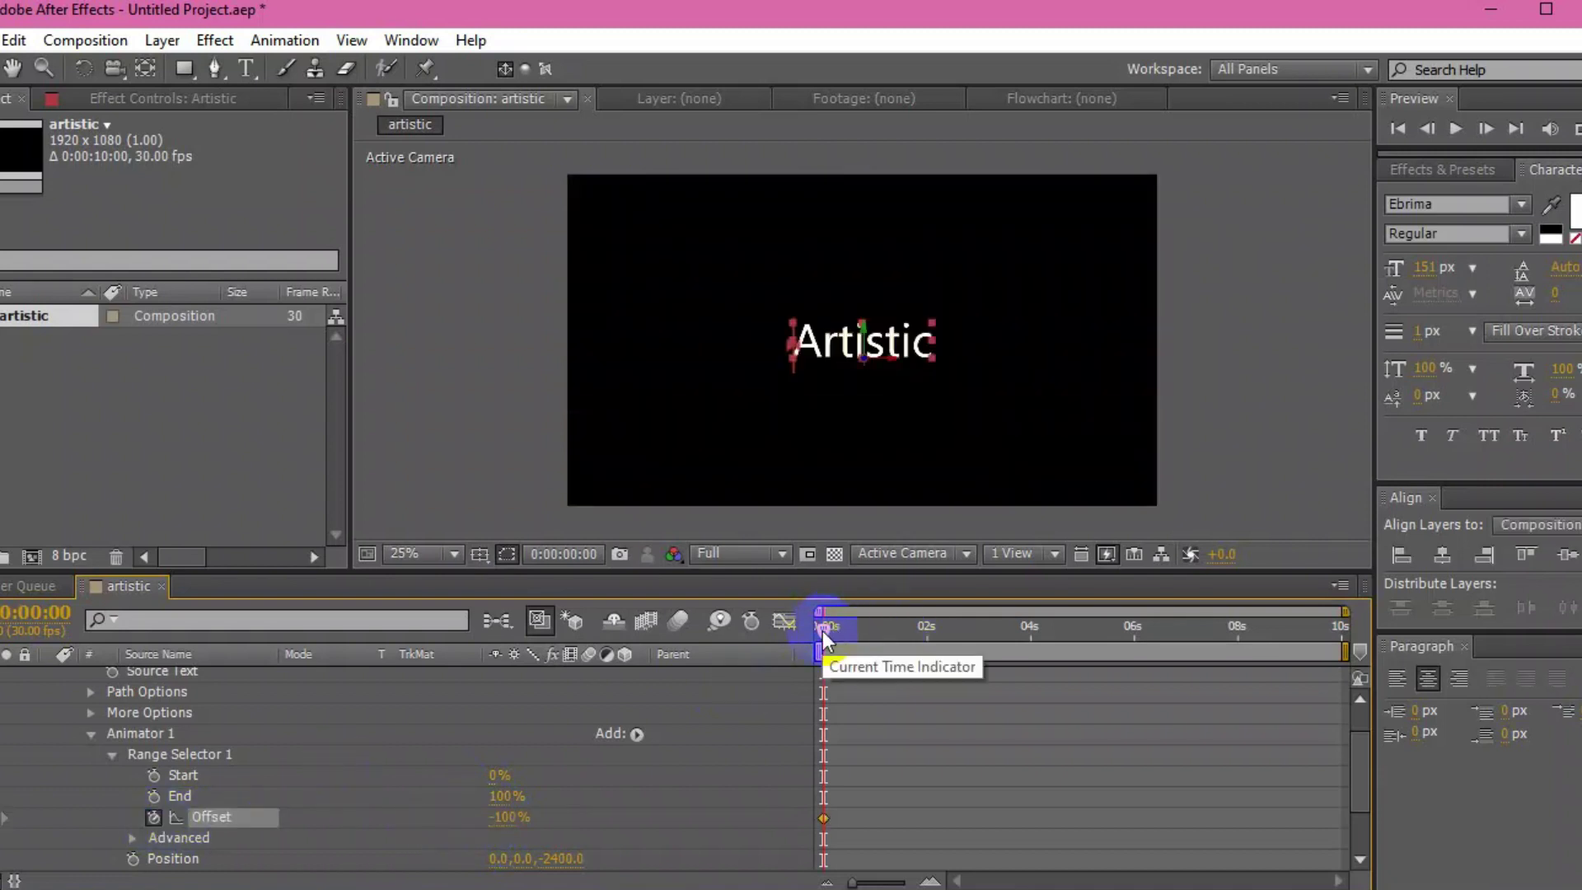
# - Add an Offset keyframe of 100% for Range Selector 1 at 2 seconds
pyautogui.moveTo(823, 634); pyautogui.dragTo(926, 630)
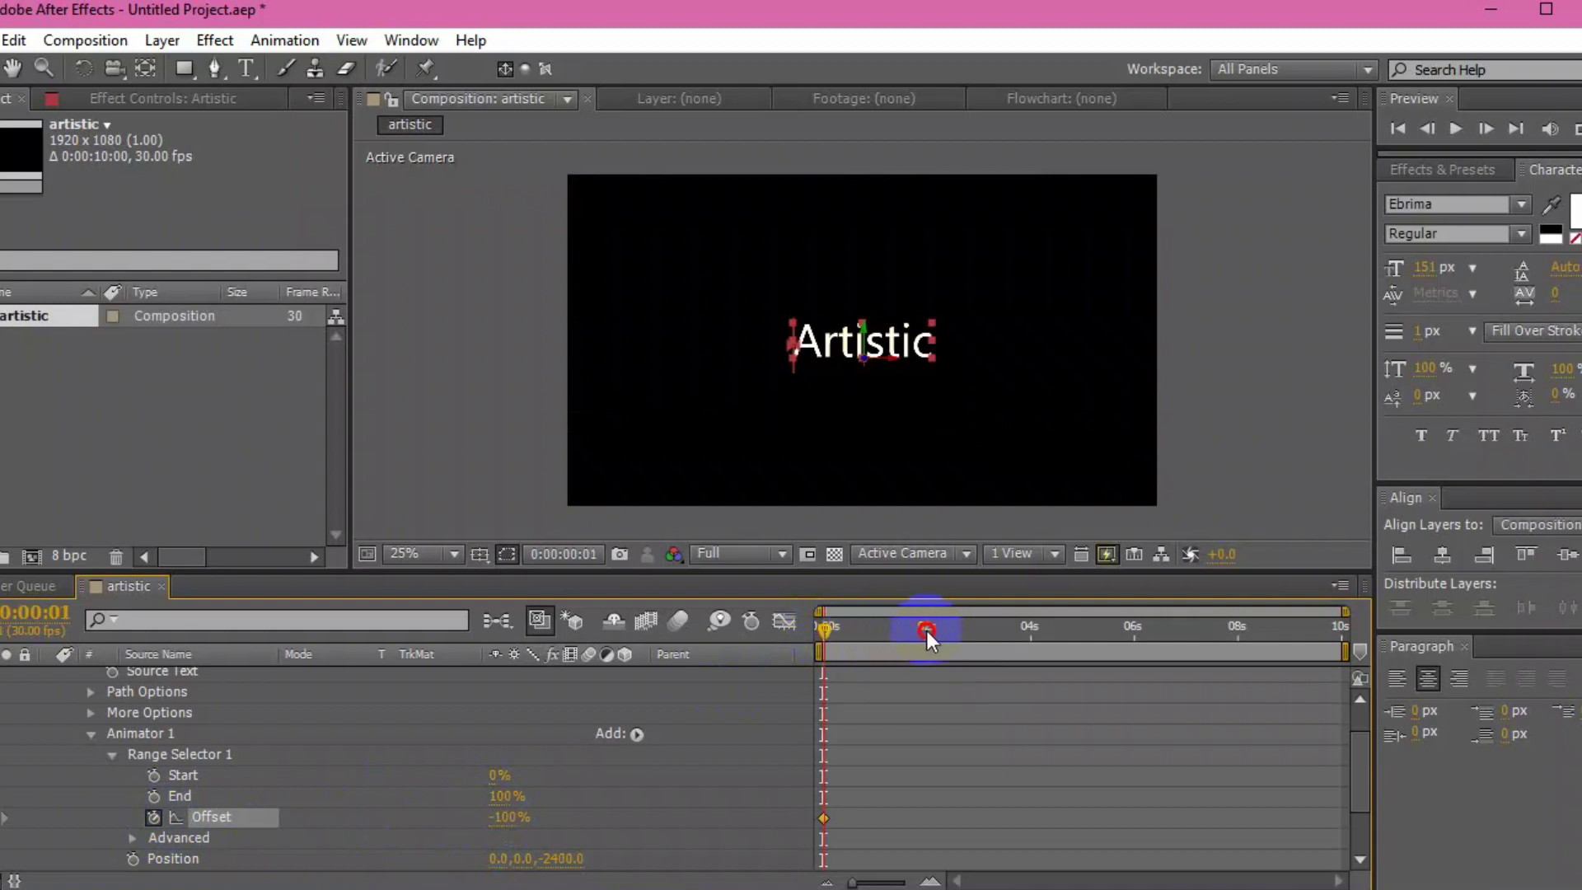
pyautogui.click(506, 826)
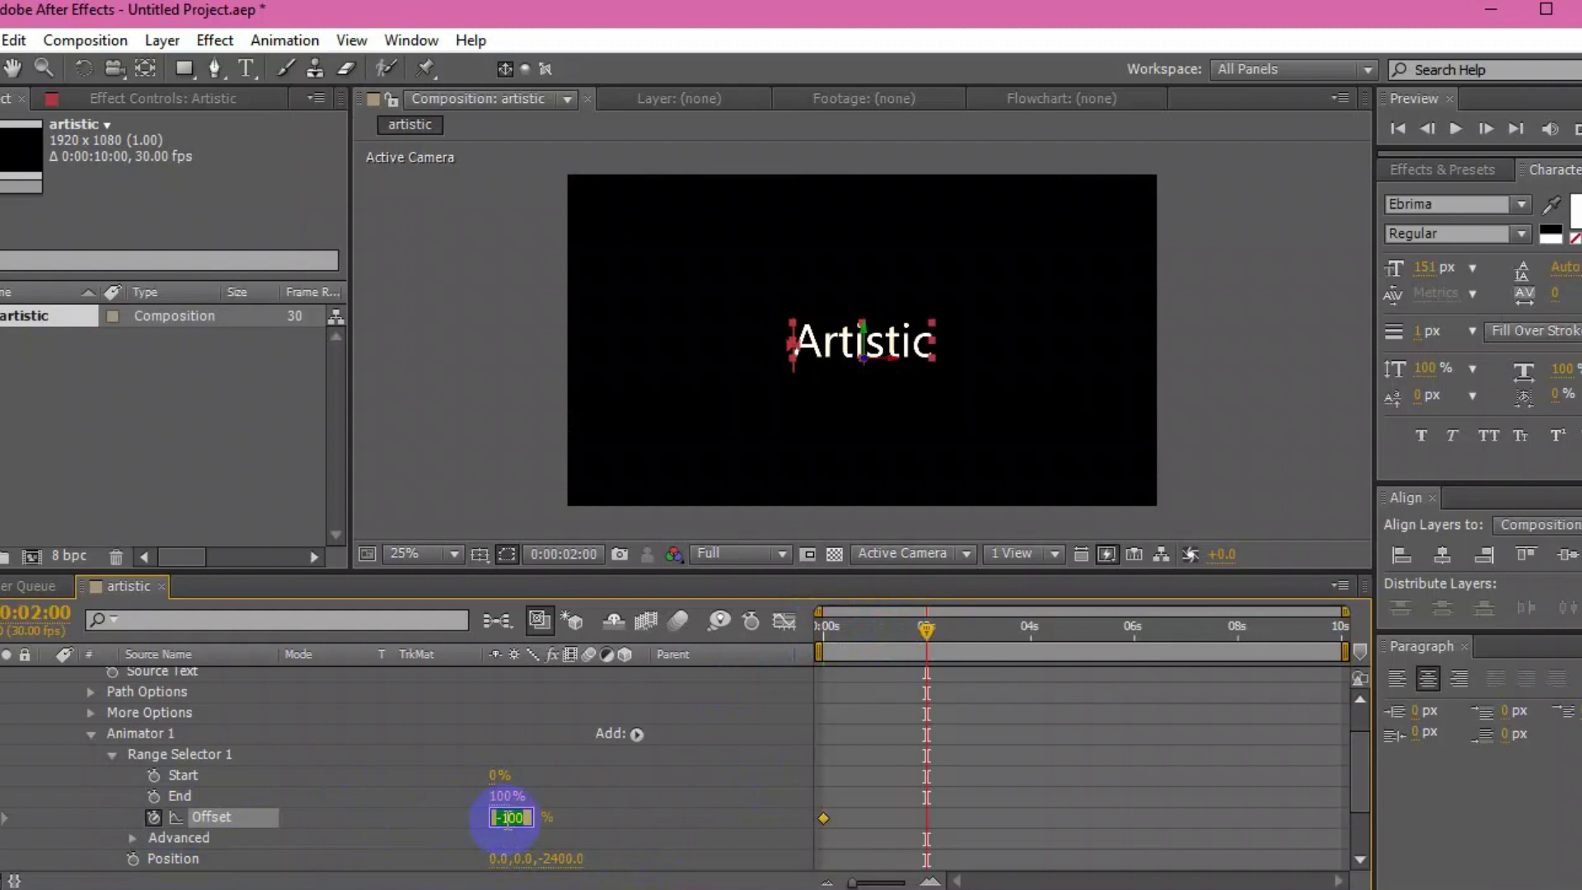
pyautogui.write('1')
pyautogui.press('Return')
pyautogui.click(557, 816)
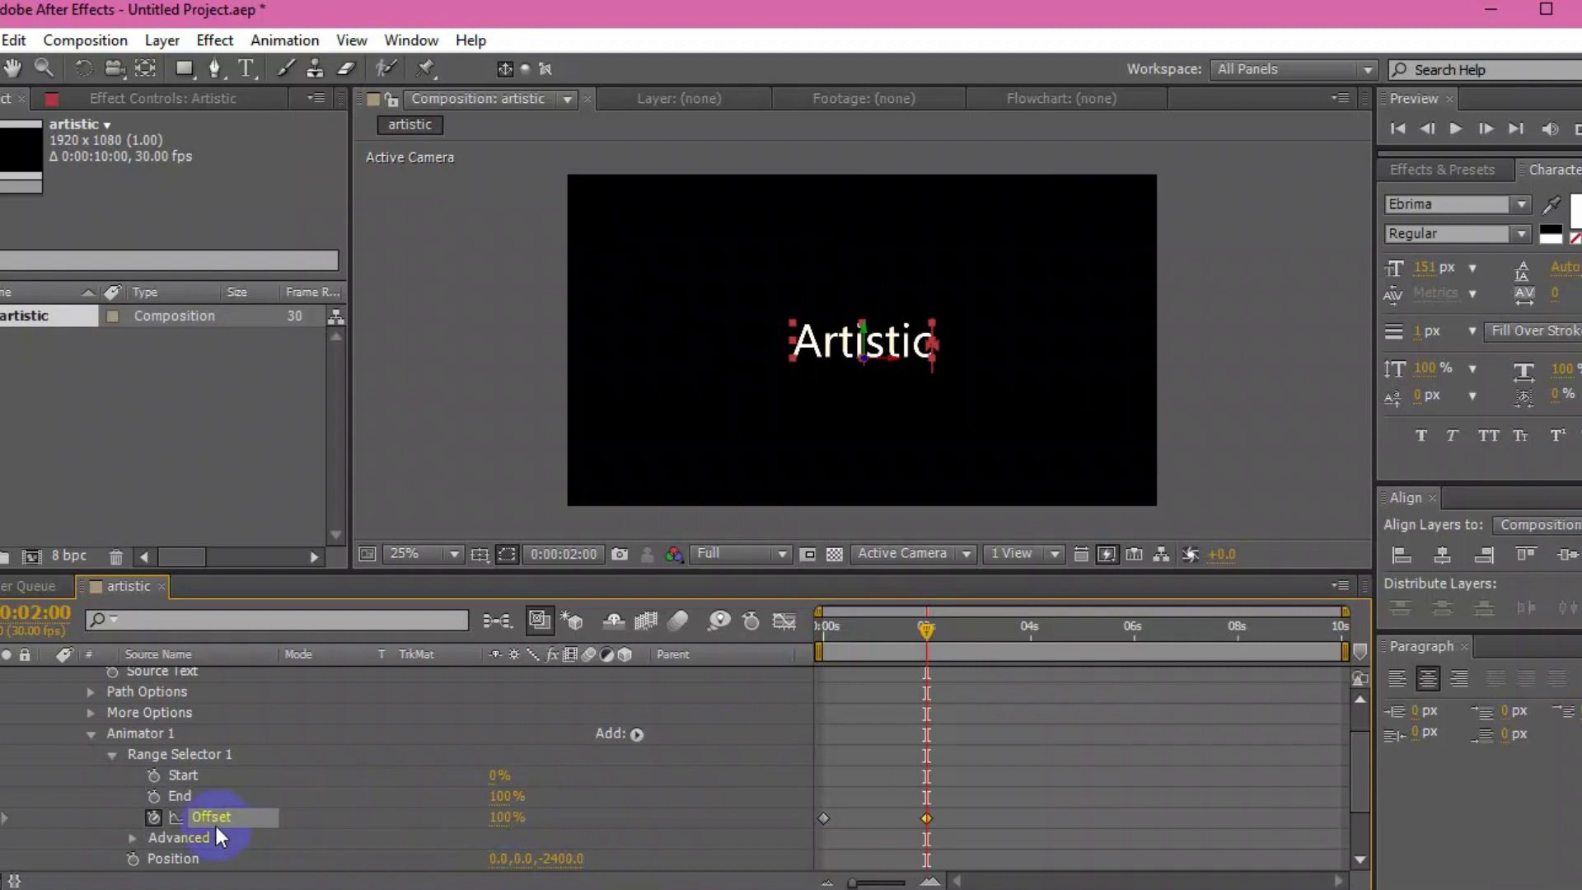
# - Set the Shape of Range Selector 1 to Ramp Up in its Advanced options
pyautogui.scroll(-3, 218, 836)
pyautogui.click(132, 775)
pyautogui.scroll(-5, 268, 787)
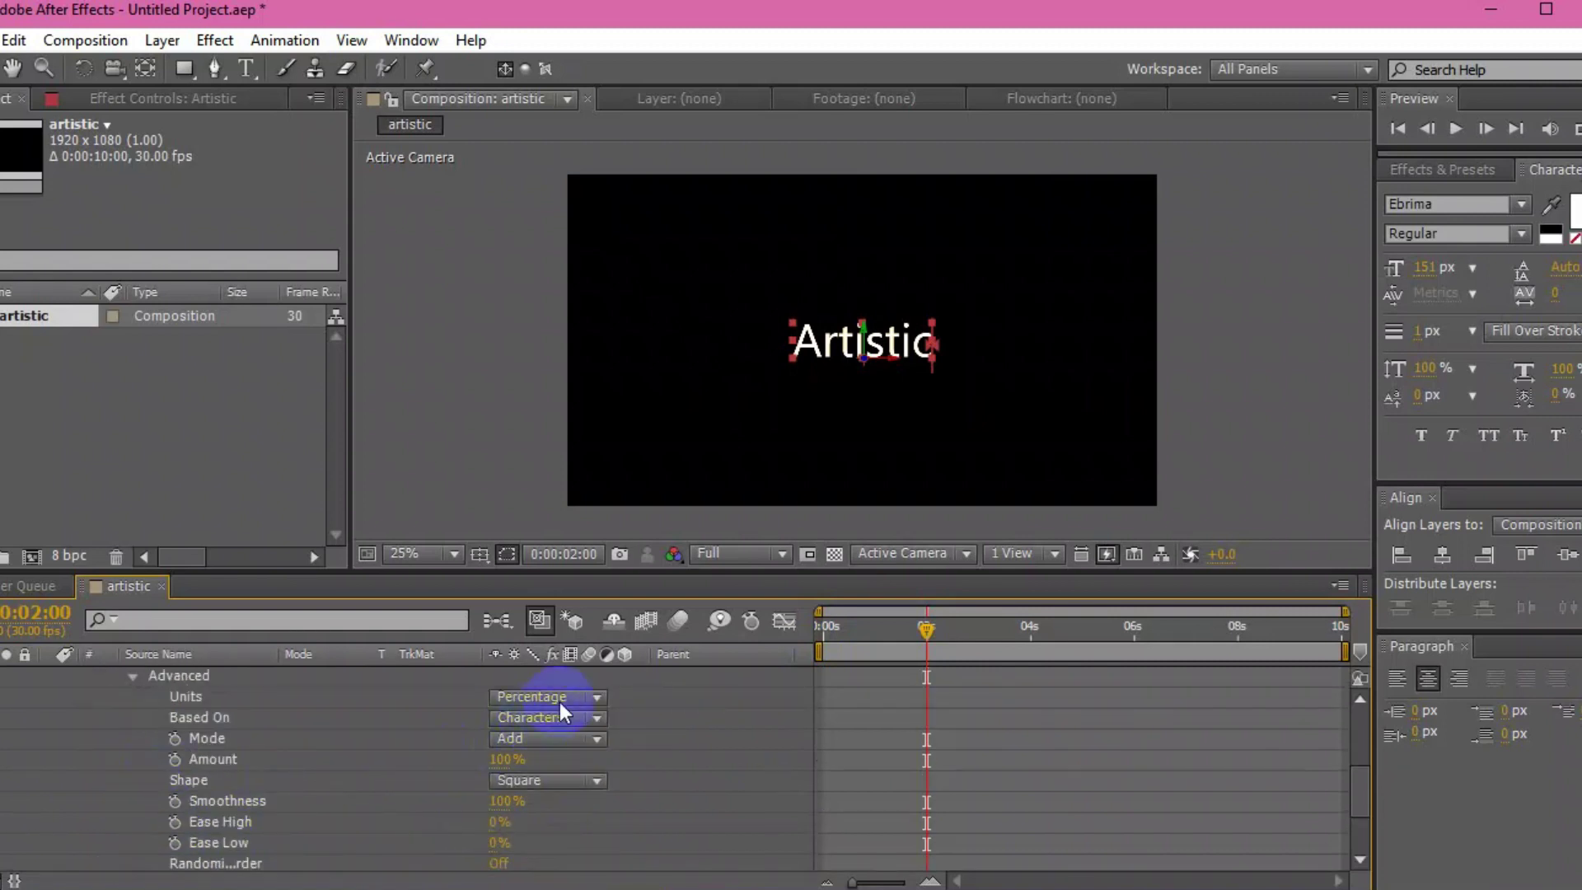
pyautogui.click(562, 785)
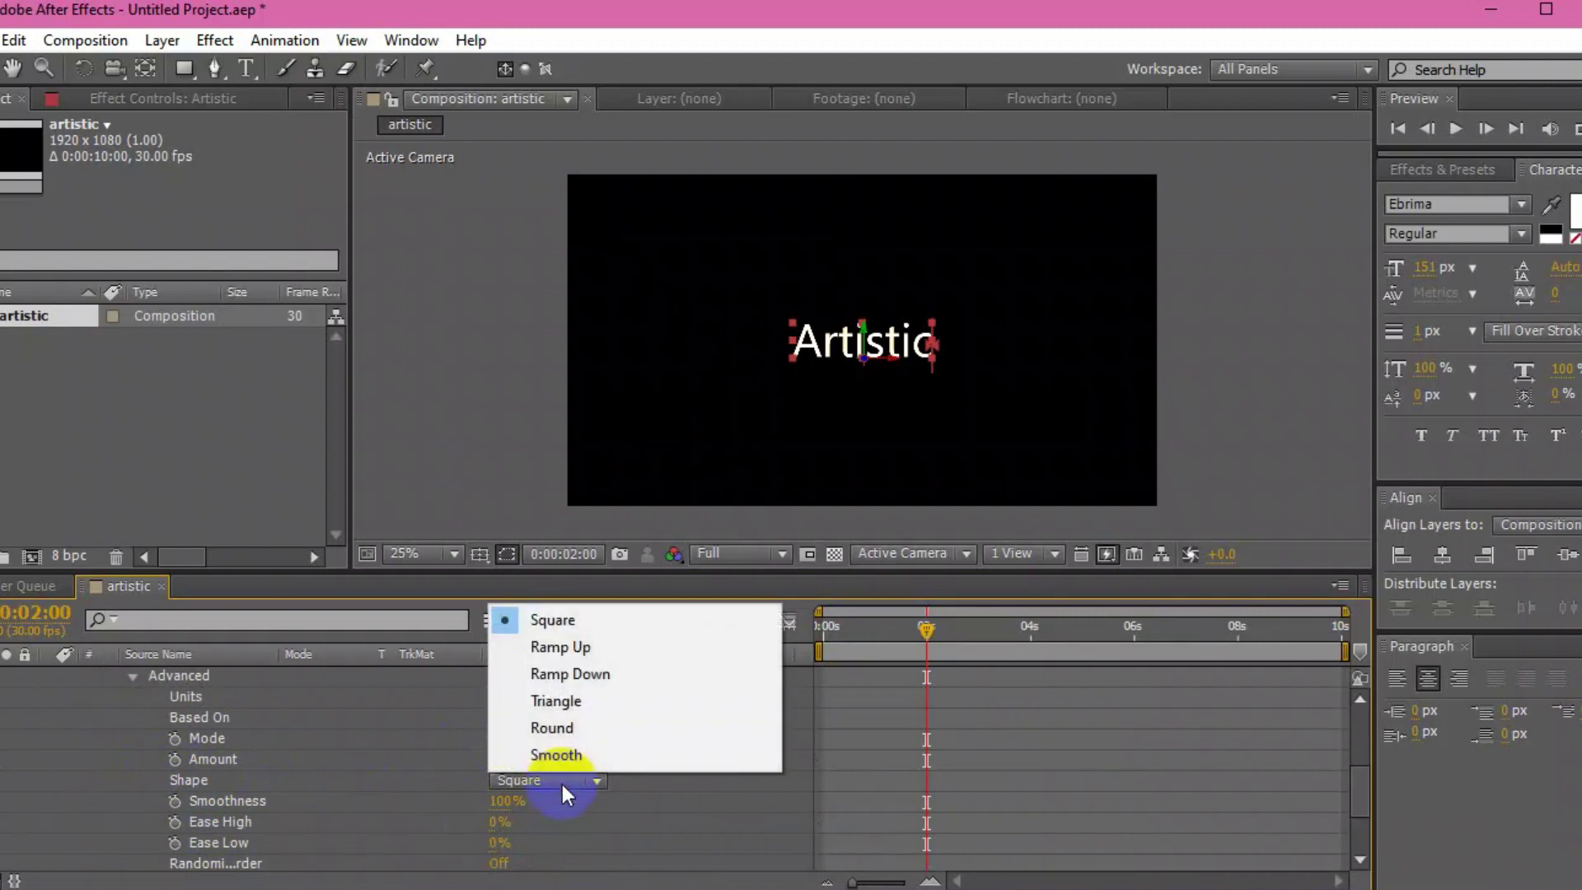
pyautogui.click(593, 644)
# - Preview the text animation from the start of the composition
pyautogui.click(817, 630)
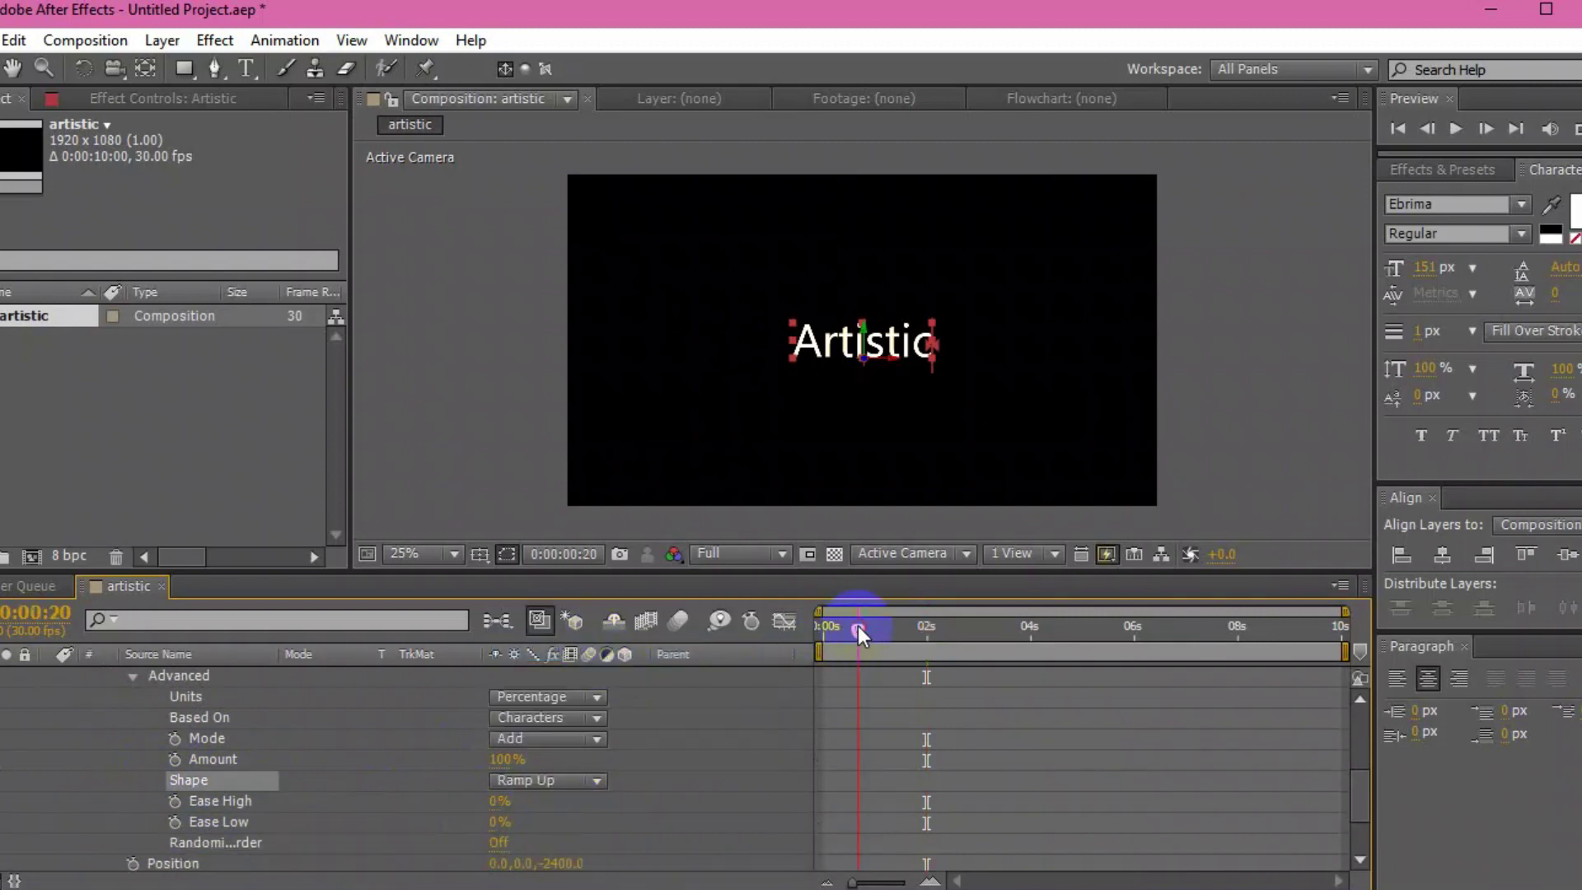
pyautogui.click(807, 628)
pyautogui.click(1456, 130)
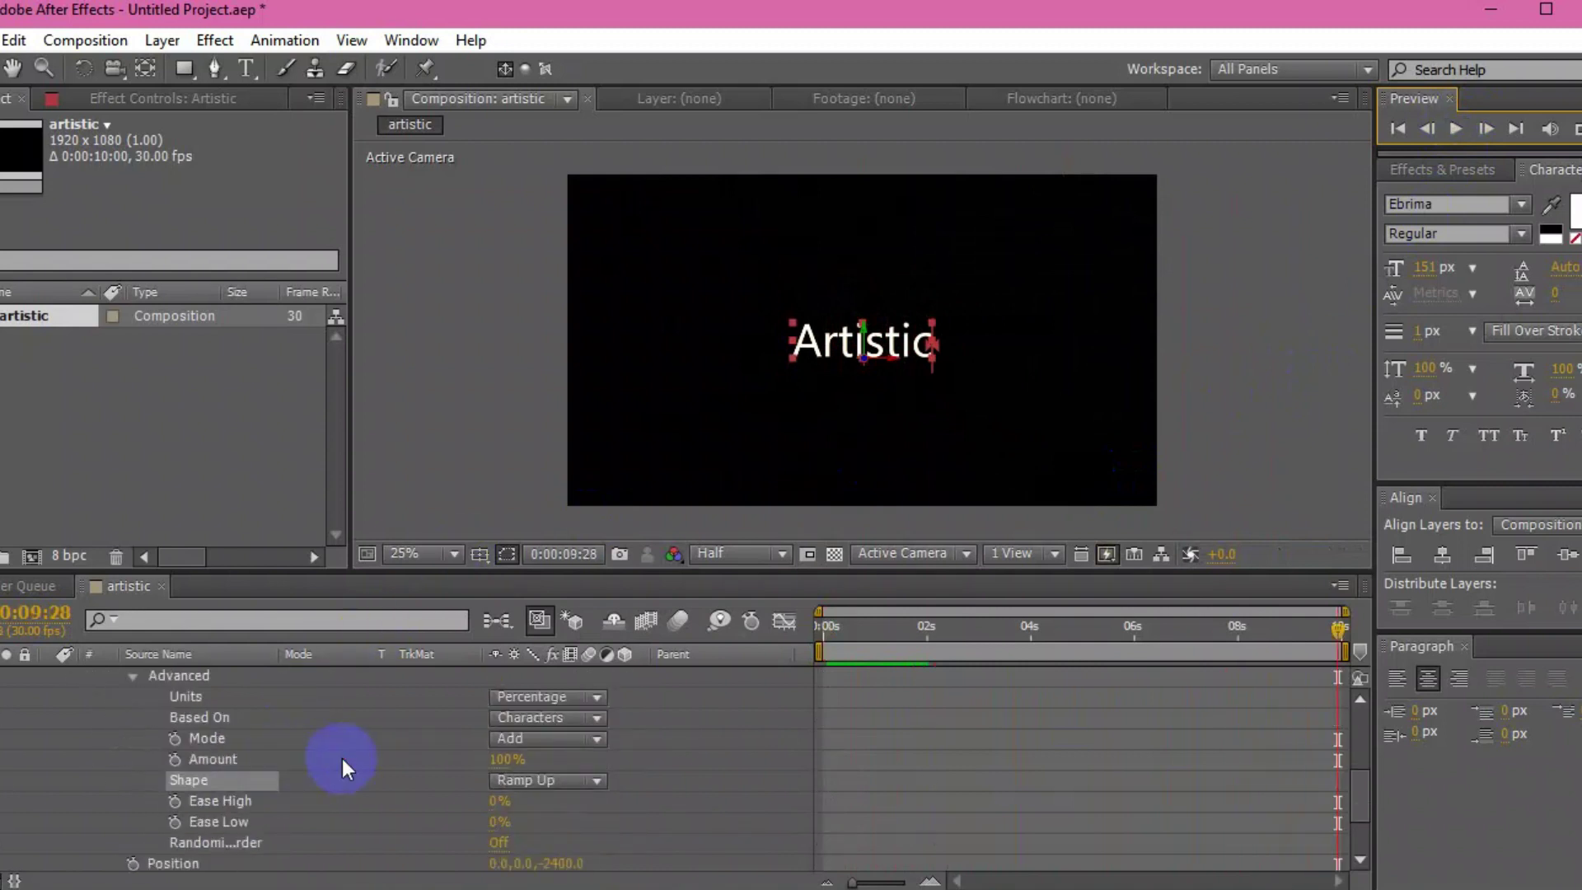
# - Set Animator 1's Opacity to 0% and preview the text reveal from 0 seconds
pyautogui.scroll(-3, 343, 758)
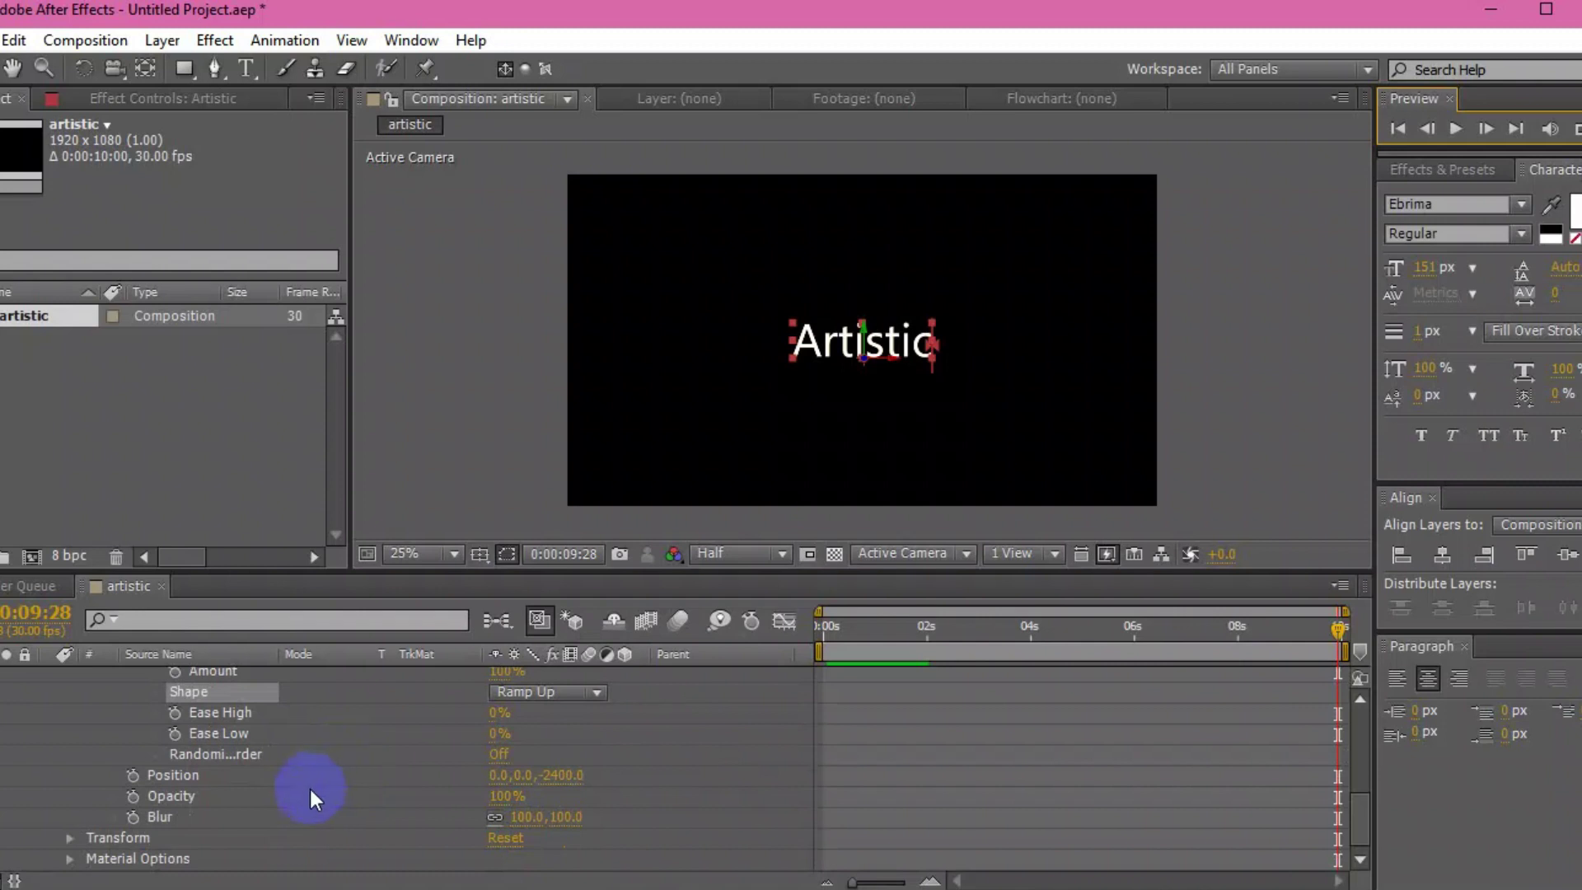
pyautogui.click(505, 796)
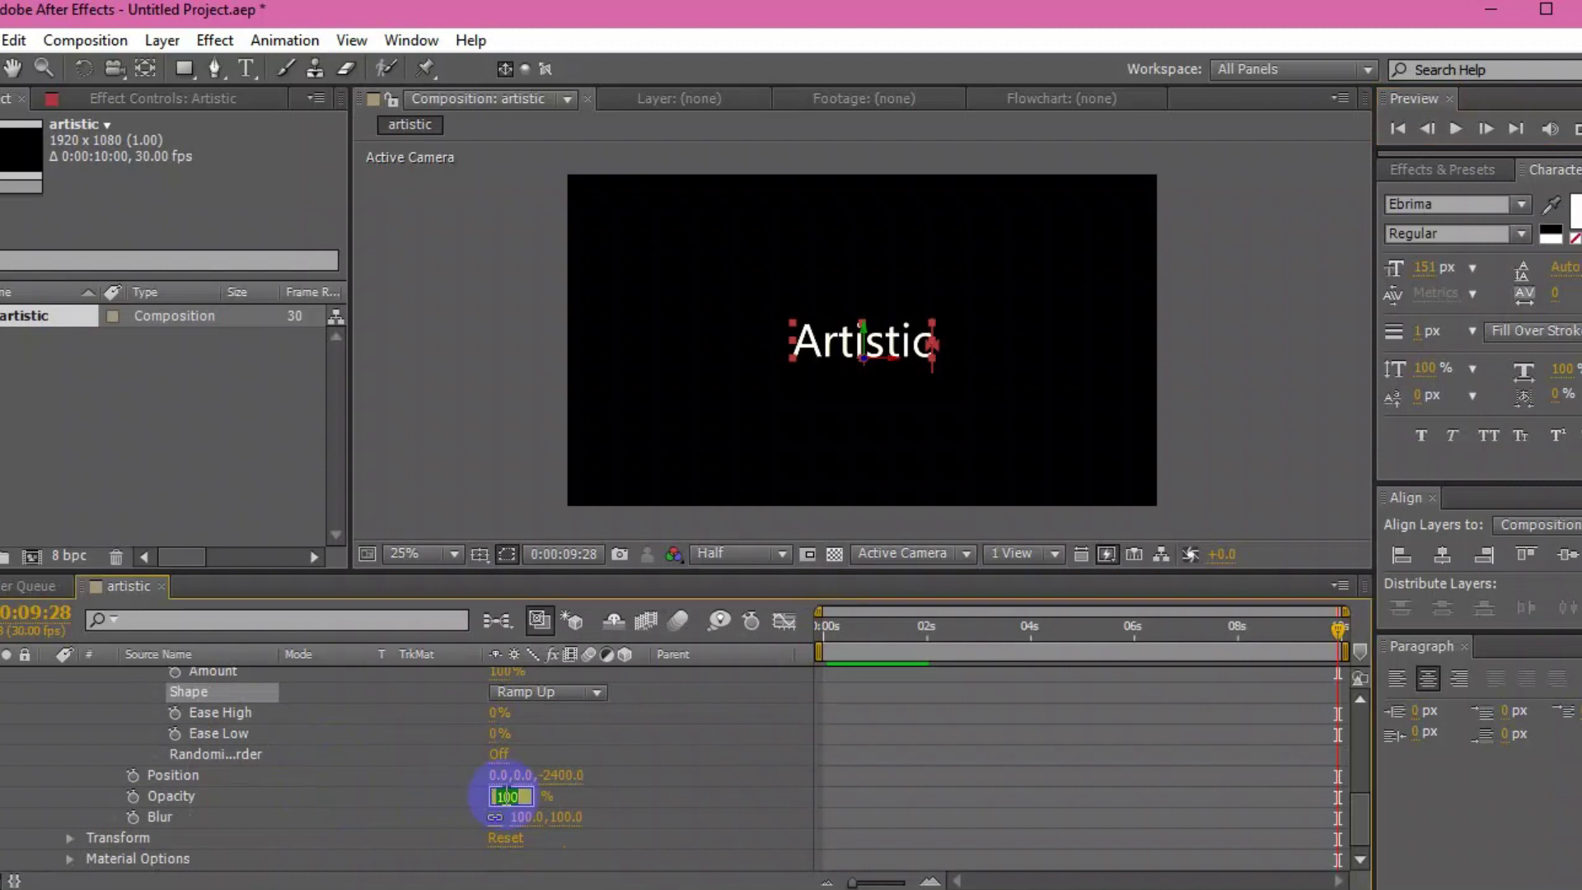
pyautogui.write('0')
pyautogui.press('Return')
pyautogui.click(829, 633)
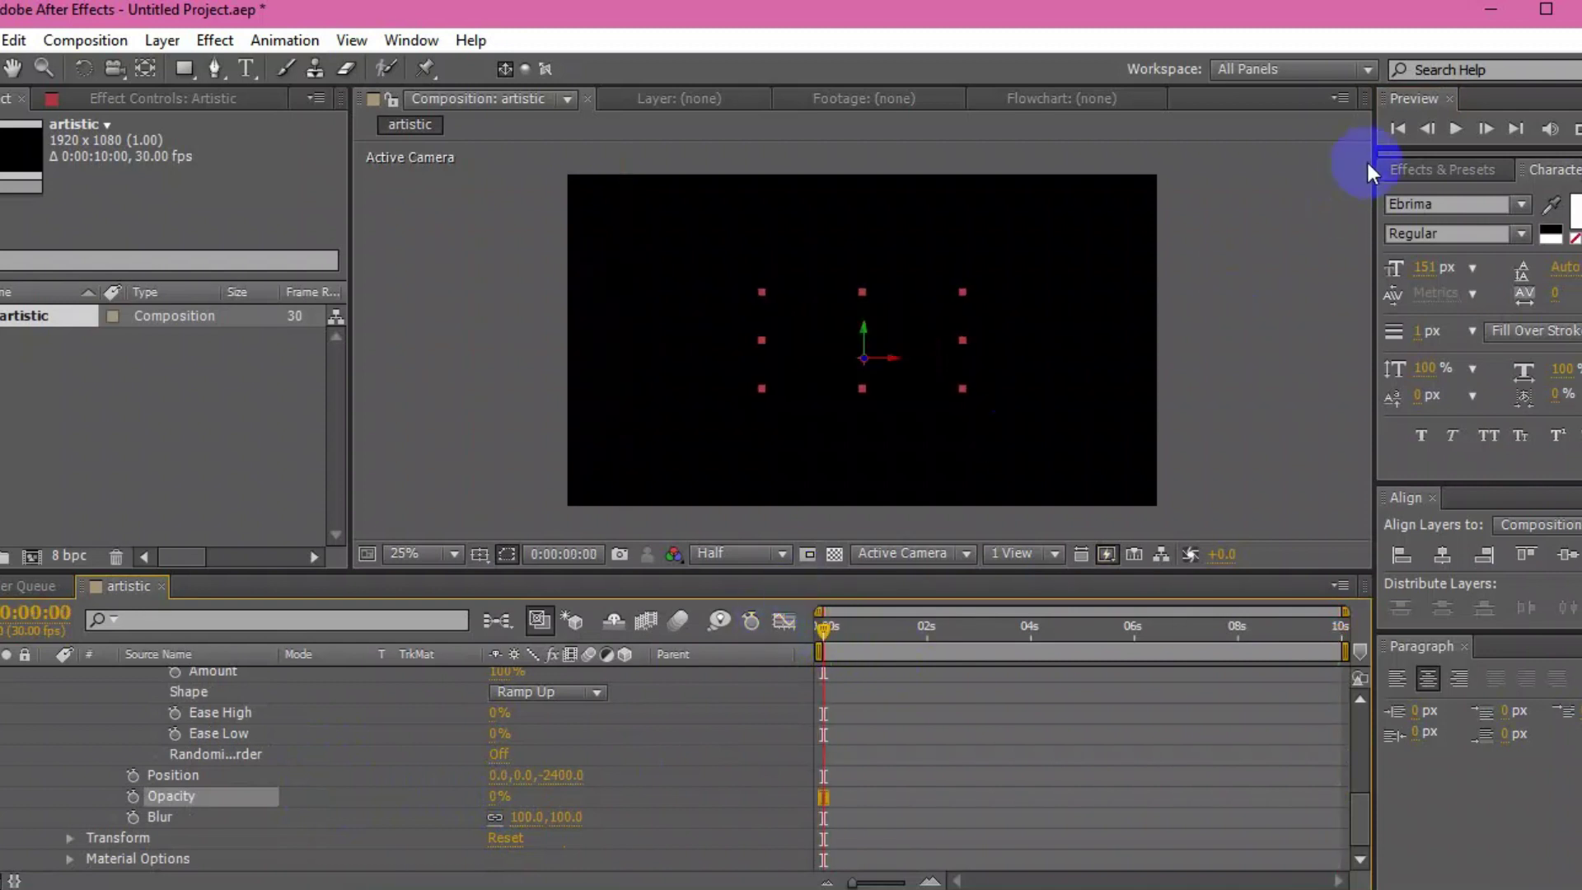
pyautogui.click(1452, 130)
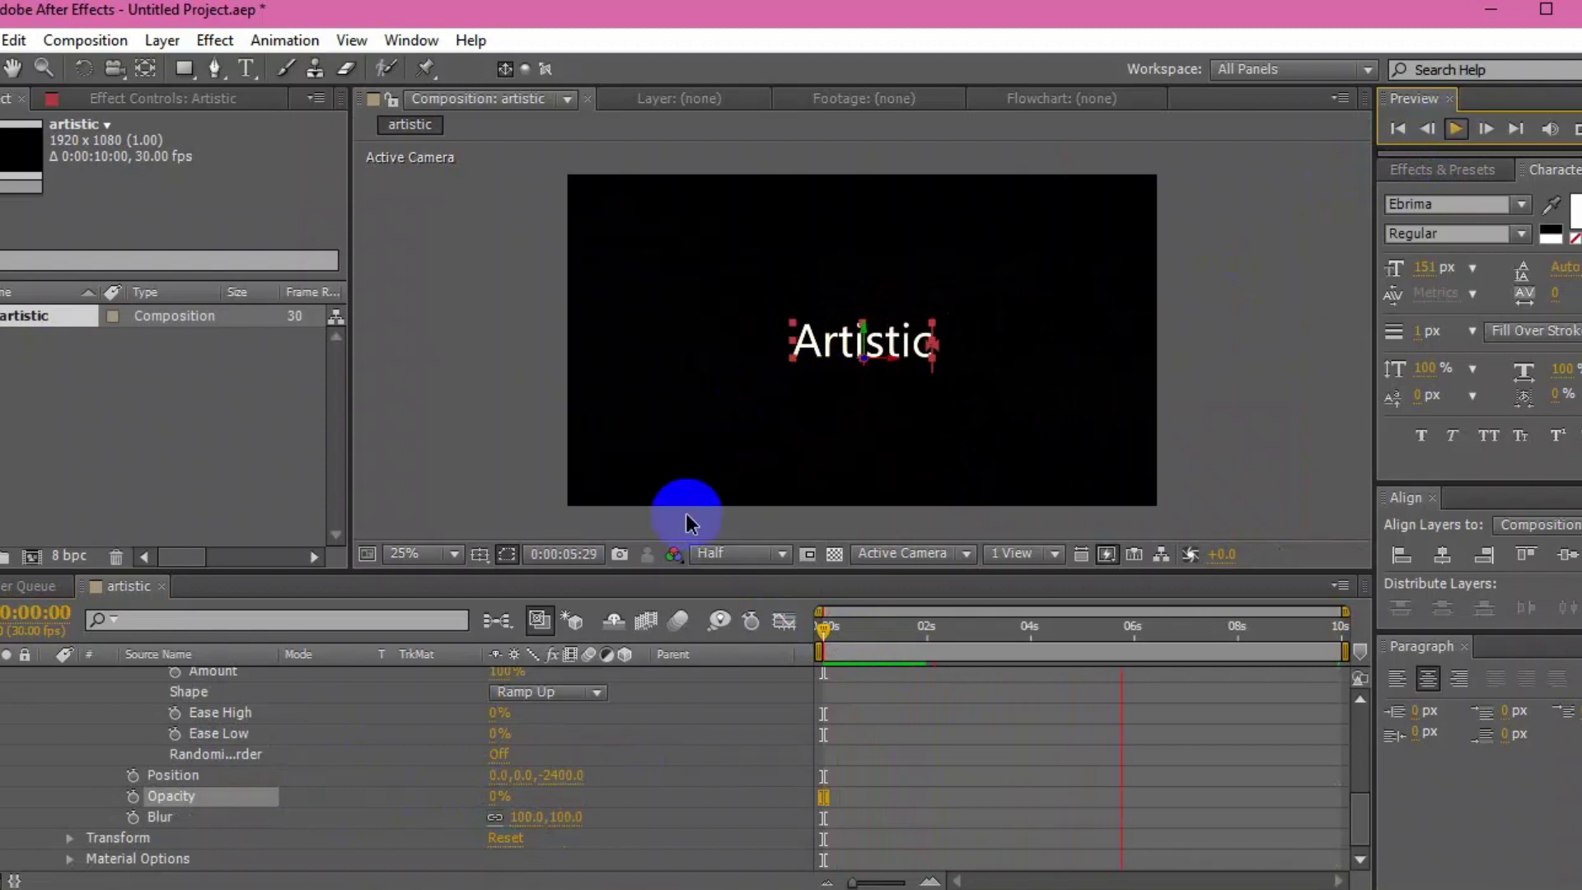
pyautogui.press('space')
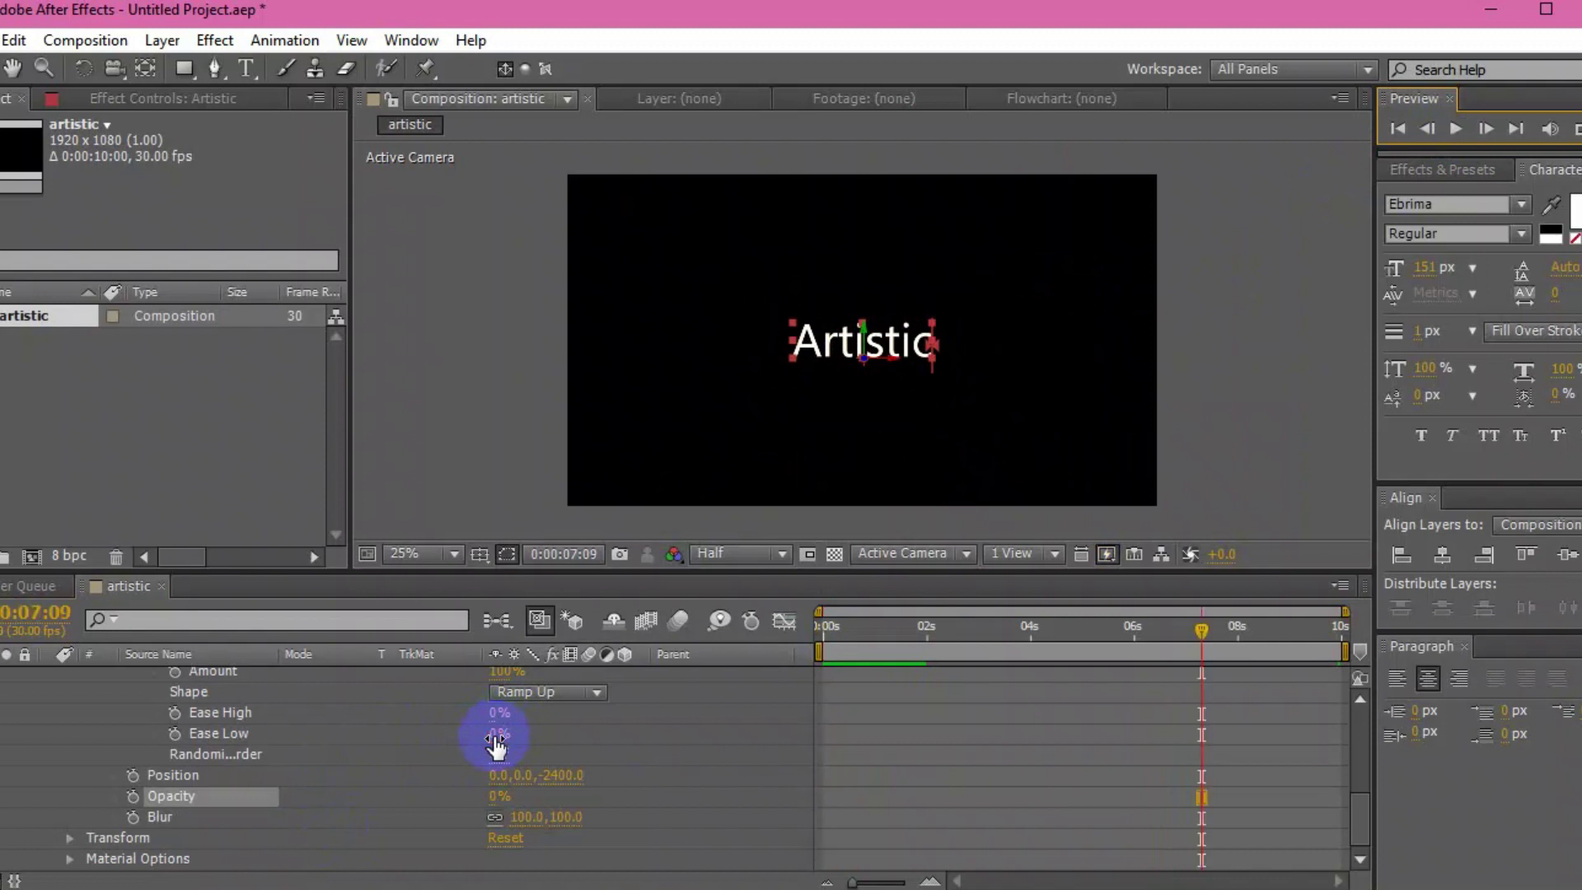
# - Set Range Selector 1's Ease Low to 100% and play the animation from the start
pyautogui.click(497, 734)
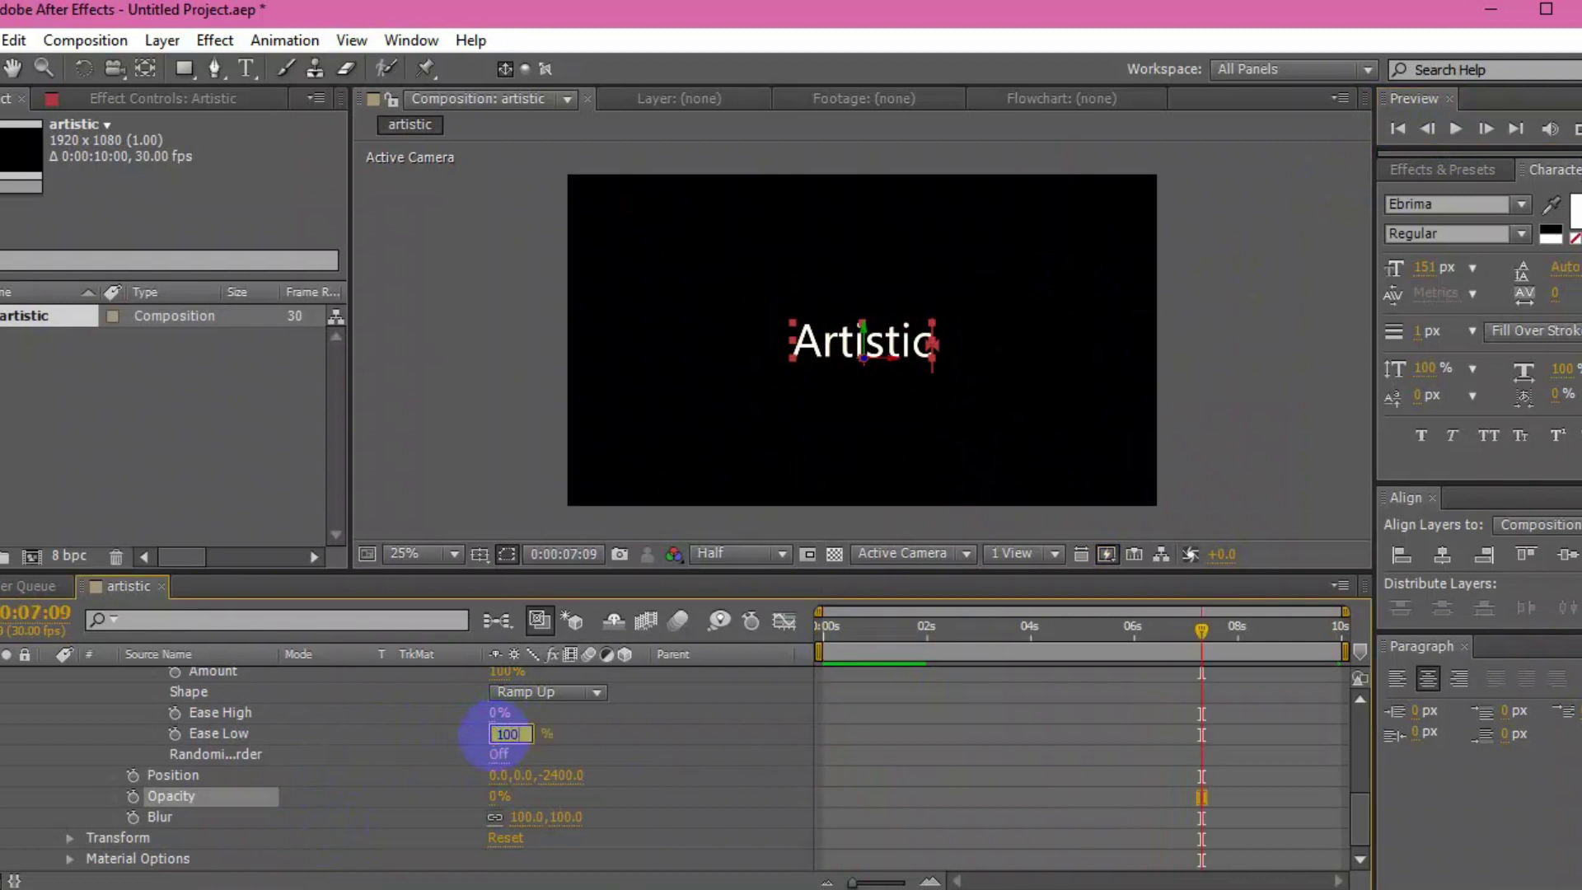
pyautogui.write('100')
pyautogui.press('Return')
pyautogui.moveTo(863, 636); pyautogui.dragTo(771, 626)
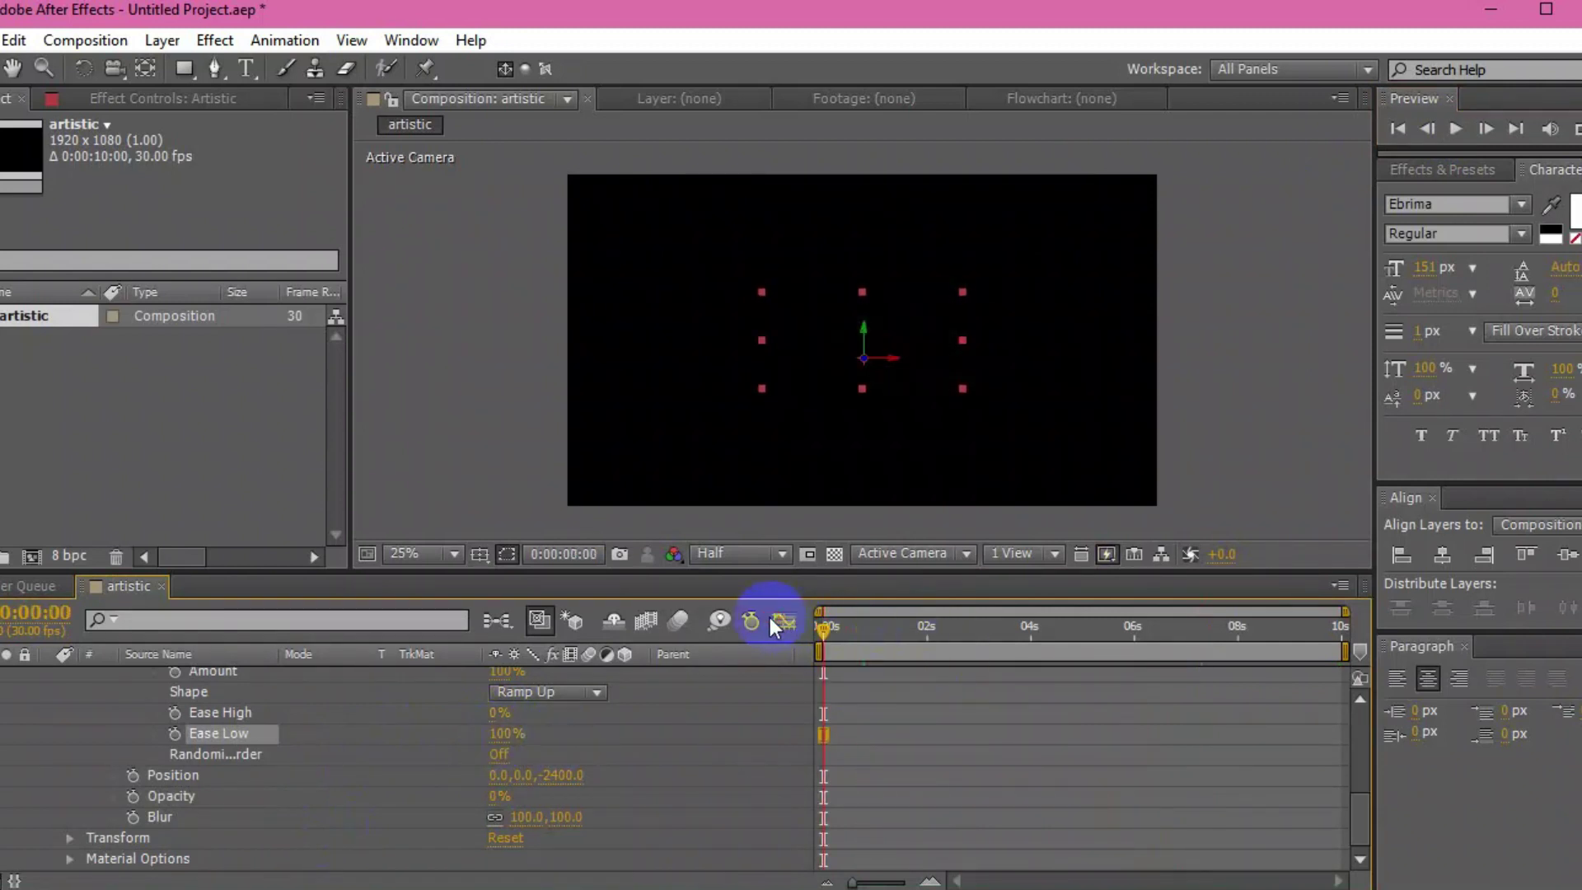
pyautogui.click(1457, 129)
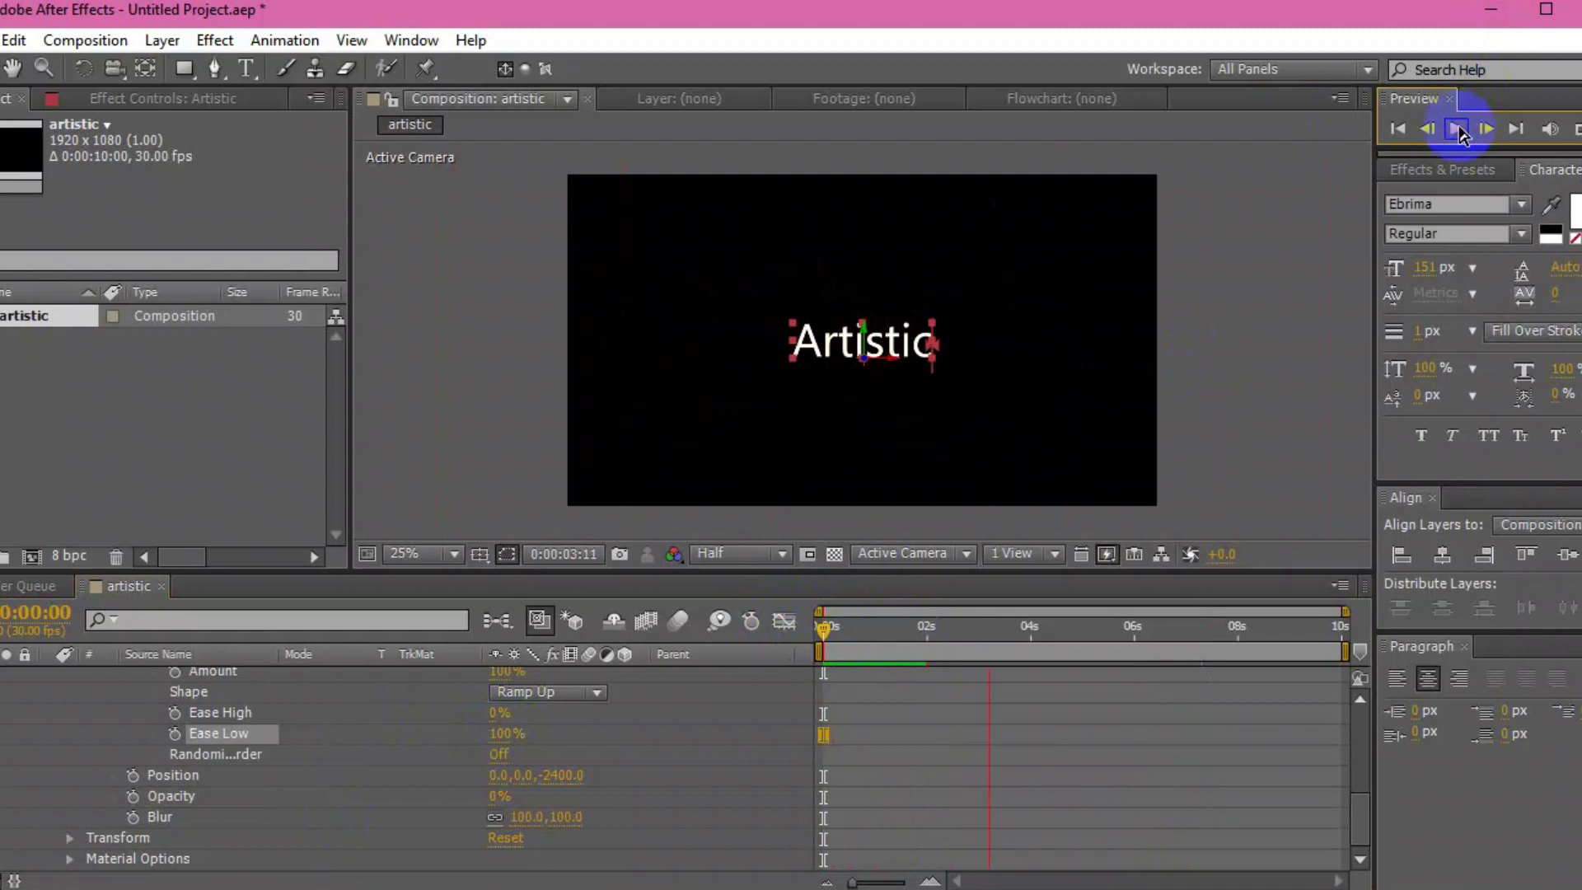
# - Turn on Randomize Order for Range Selector 1 and set its Random Seed to 10
pyautogui.scroll(1, 224, 783)
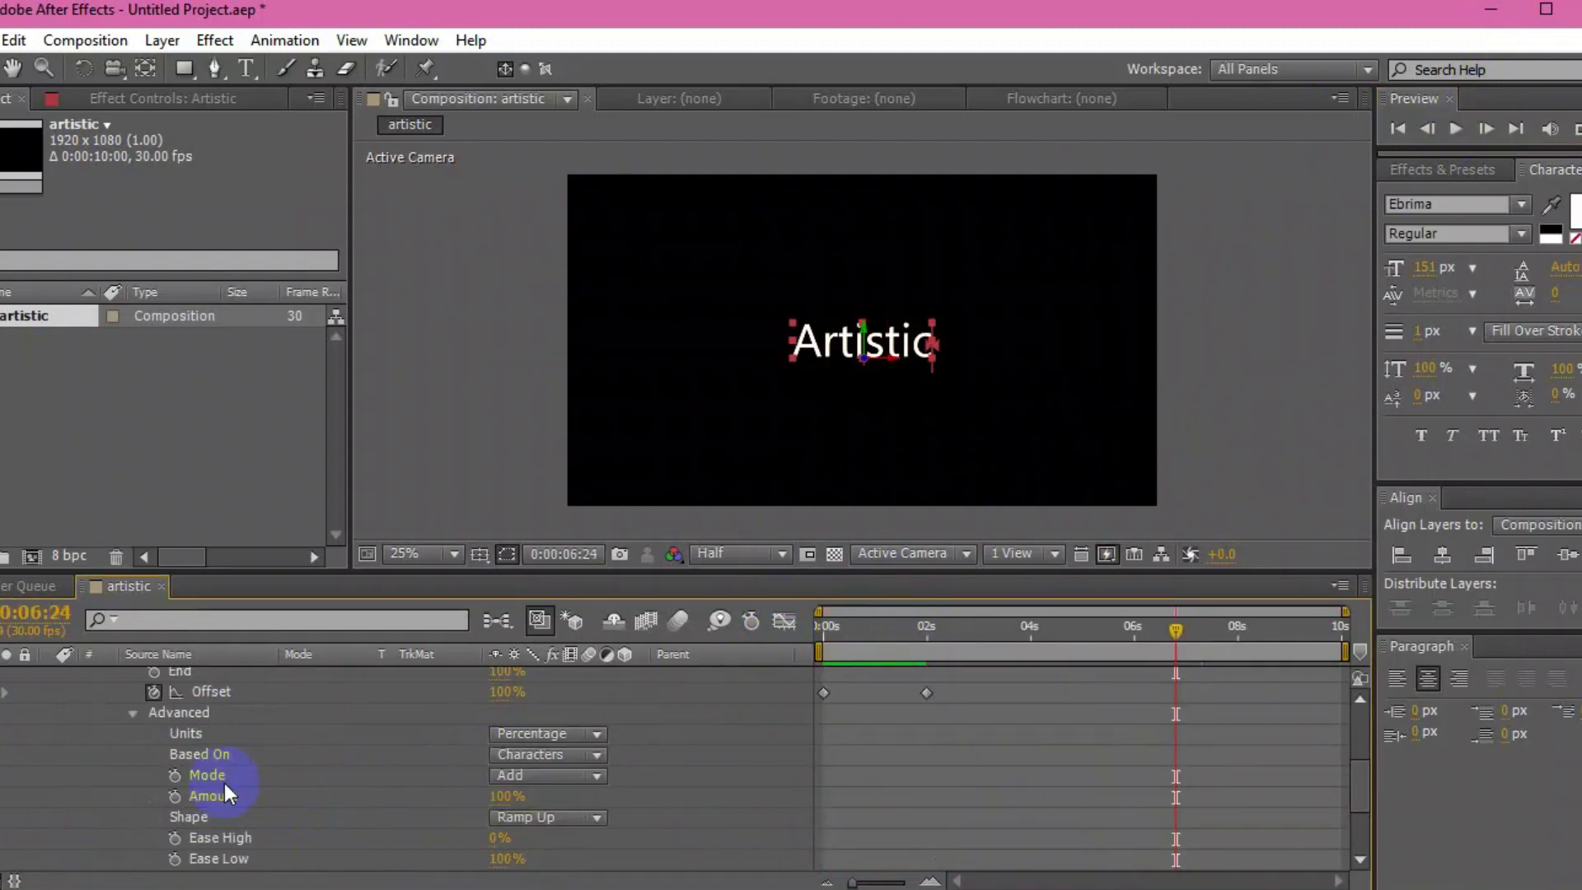
pyautogui.click(225, 783)
pyautogui.click(500, 818)
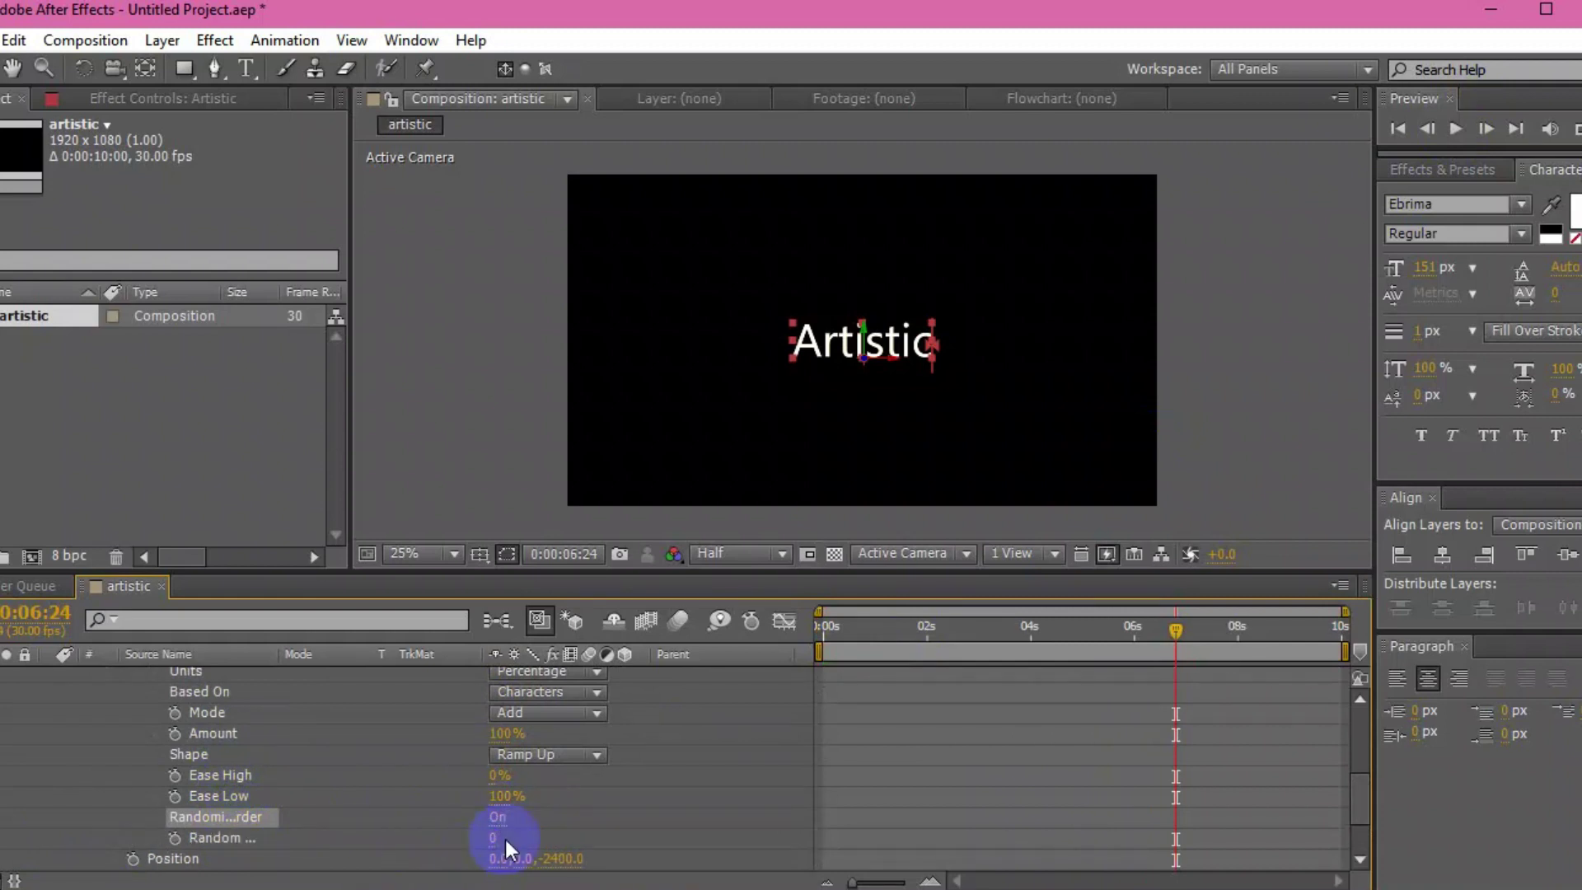
pyautogui.click(497, 841)
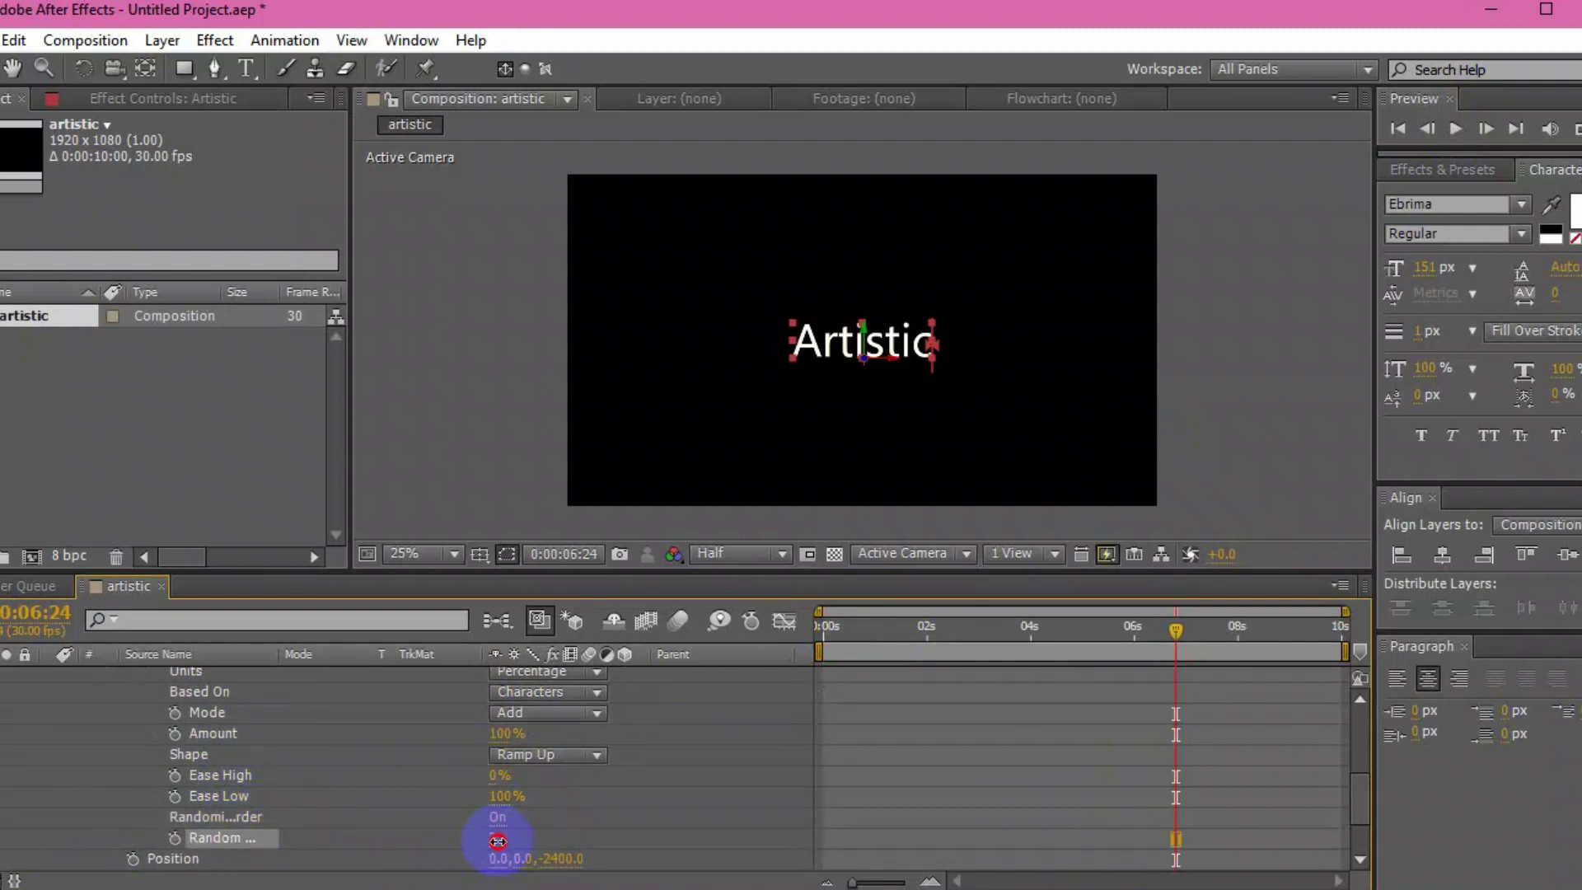
pyautogui.moveTo(504, 843); pyautogui.dragTo(510, 843)
pyautogui.moveTo(506, 839); pyautogui.dragTo(508, 838)
# - Preview the randomized letter reveal from 0 seconds, with and without the text layer selected
pyautogui.moveTo(829, 633); pyautogui.dragTo(794, 624)
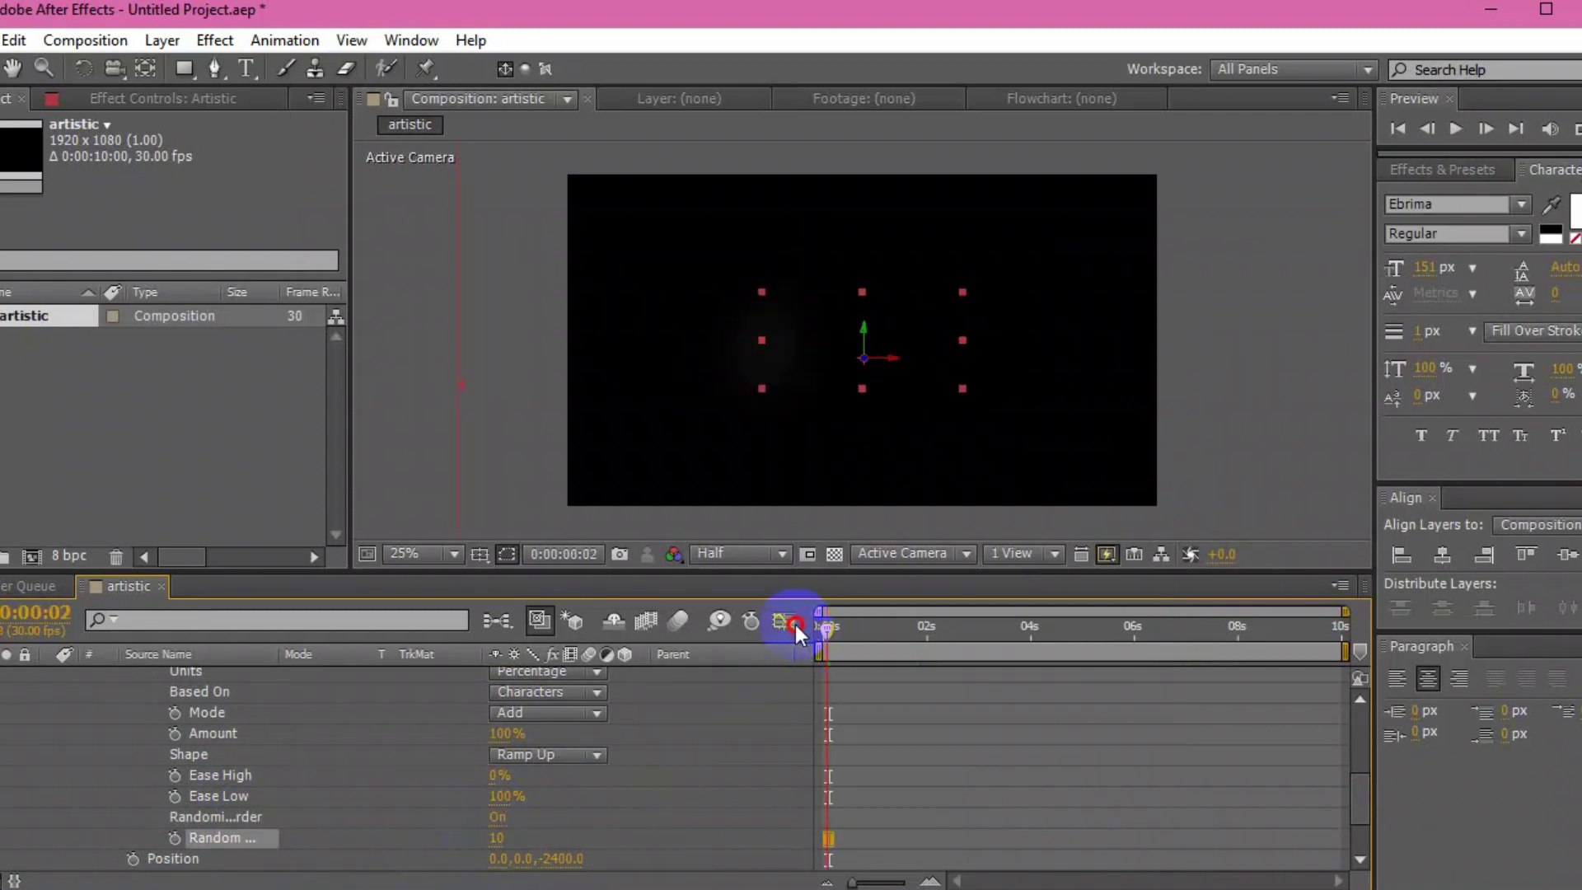
pyautogui.click(1456, 129)
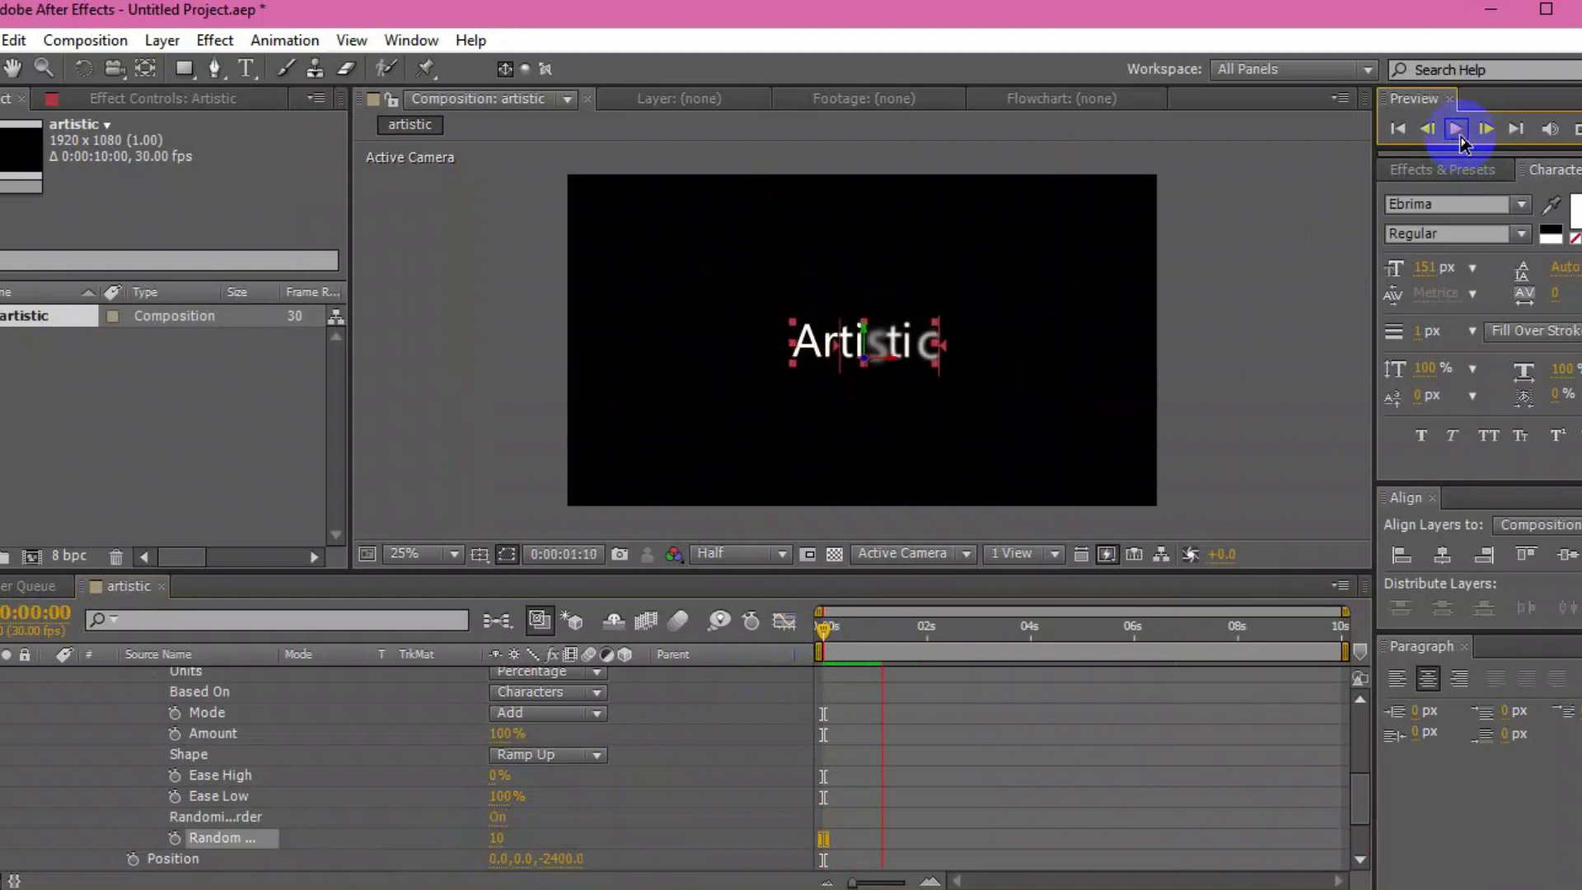
pyautogui.moveTo(847, 626); pyautogui.dragTo(781, 624)
pyautogui.click(1455, 135)
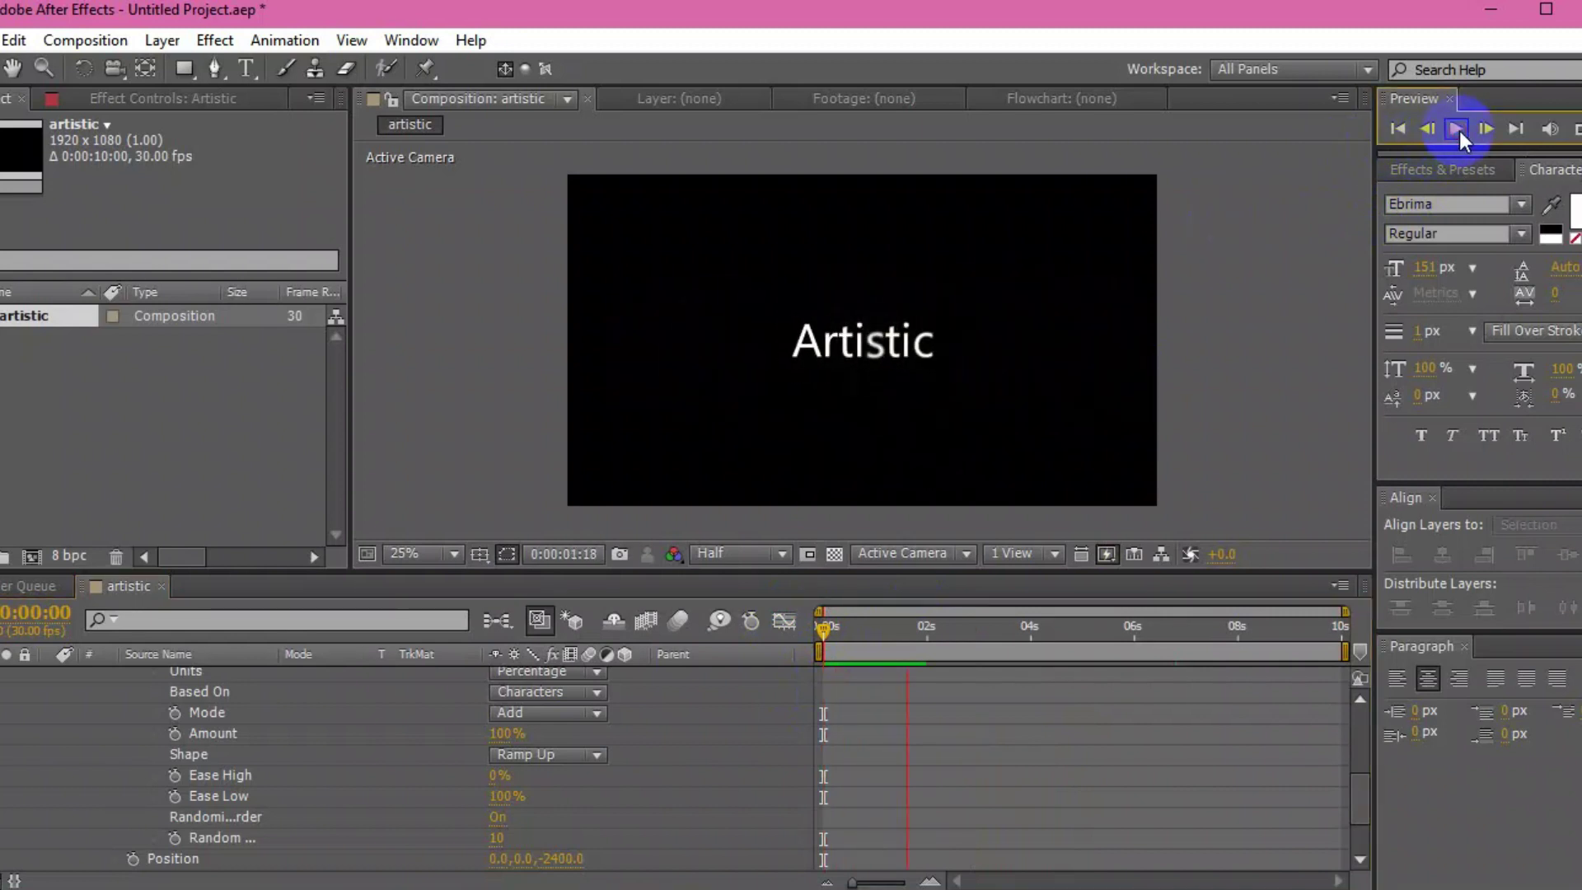